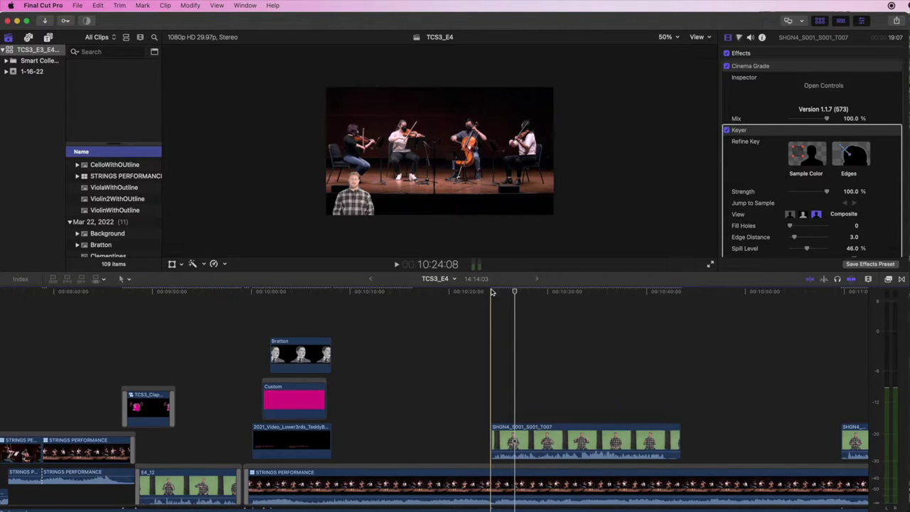
# Preview the keyed presenter over the quartet, then park the playhead at the SHGN4 clip's start
pyautogui.press('space')
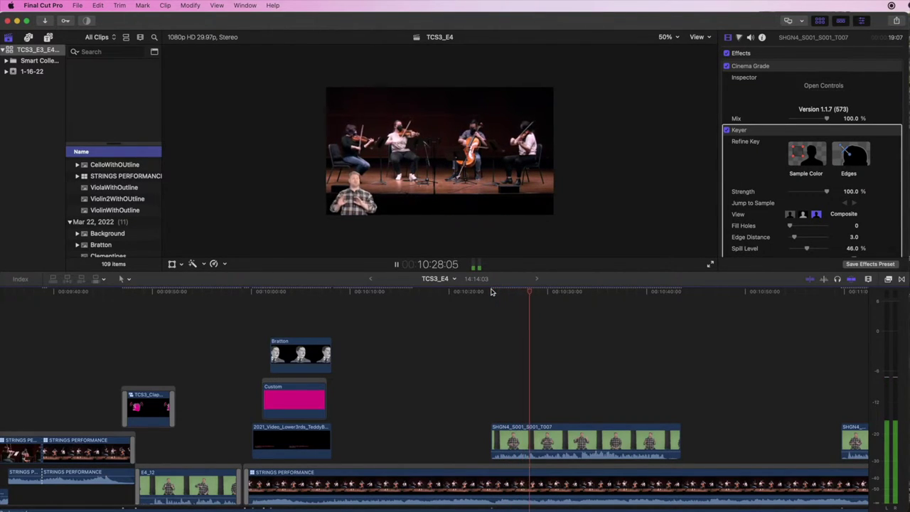
pyautogui.press('space')
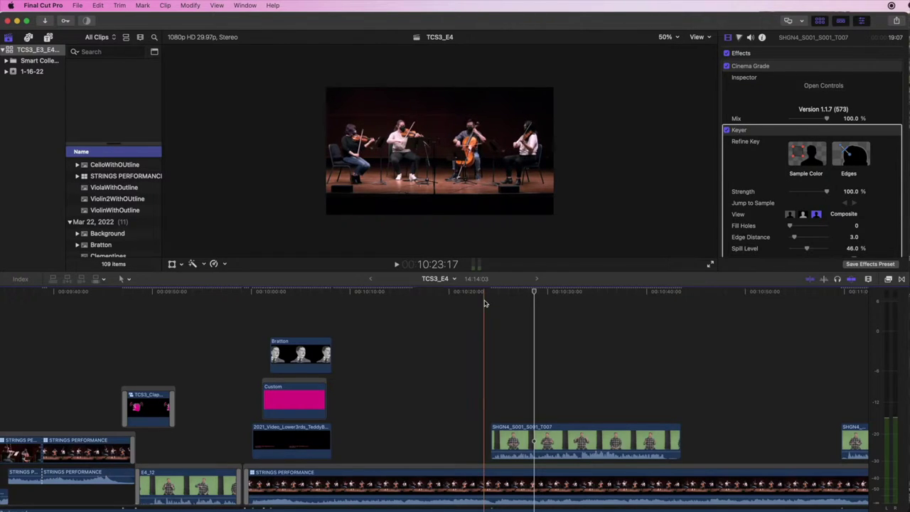
pyautogui.click(490, 292)
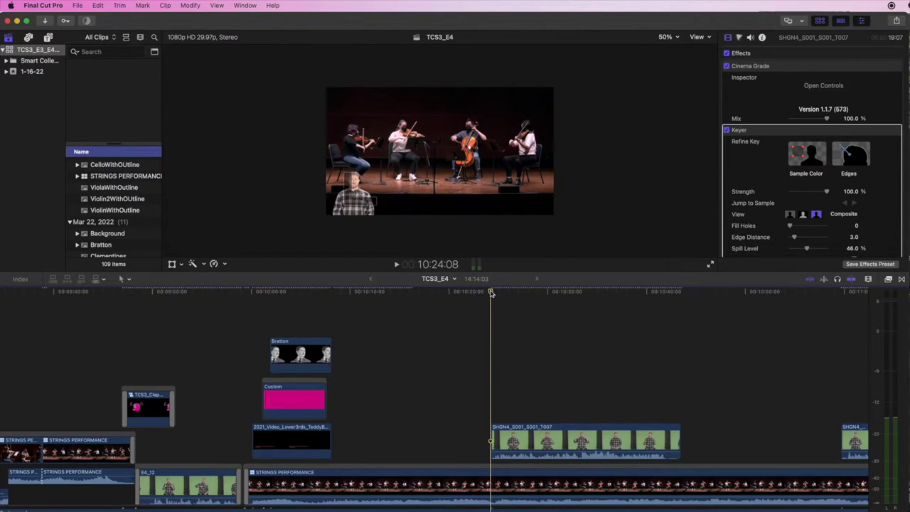
# Add a Basic Title at the playhead and apply the Tiny clips lyrics text style
pyautogui.hotkey('ctrl', 't')
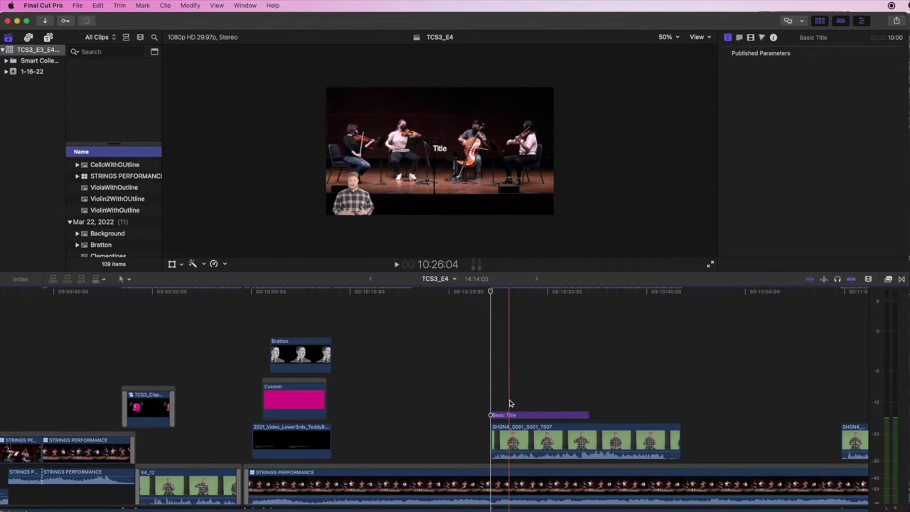
pyautogui.click(516, 292)
pyautogui.click(740, 38)
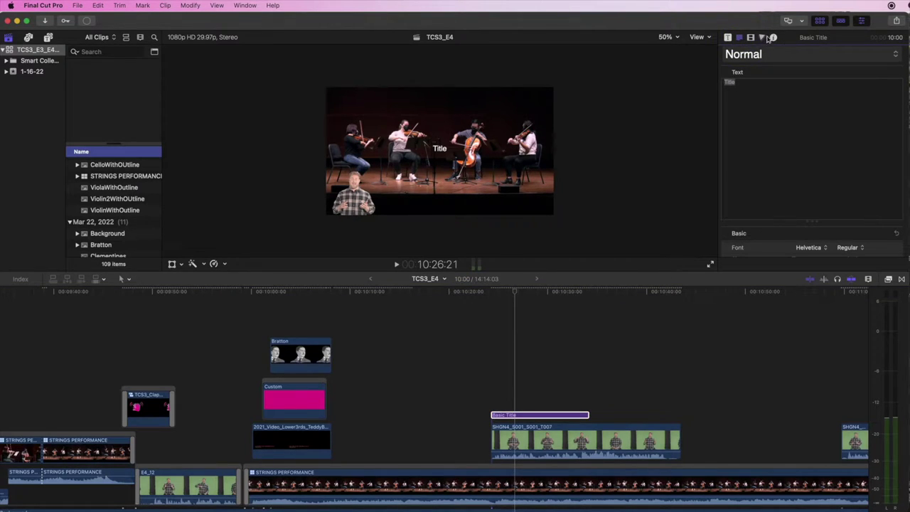
pyautogui.click(749, 59)
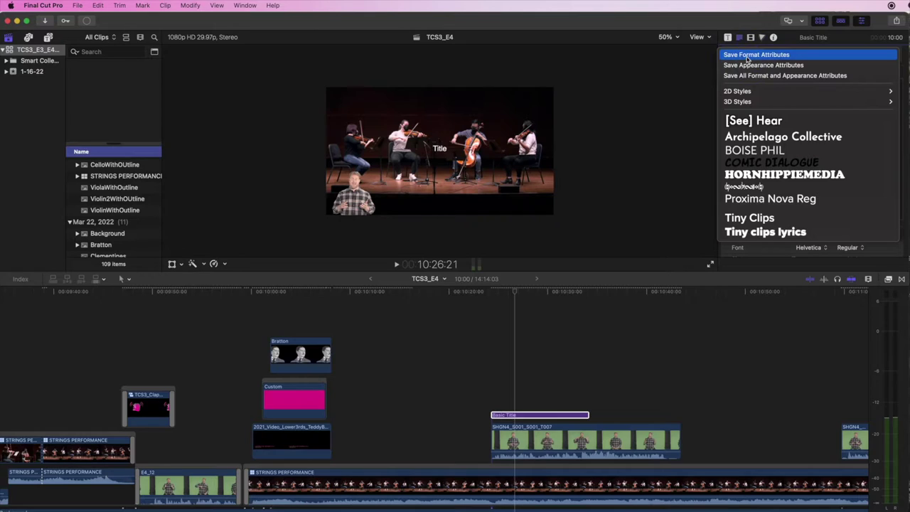
pyautogui.click(777, 233)
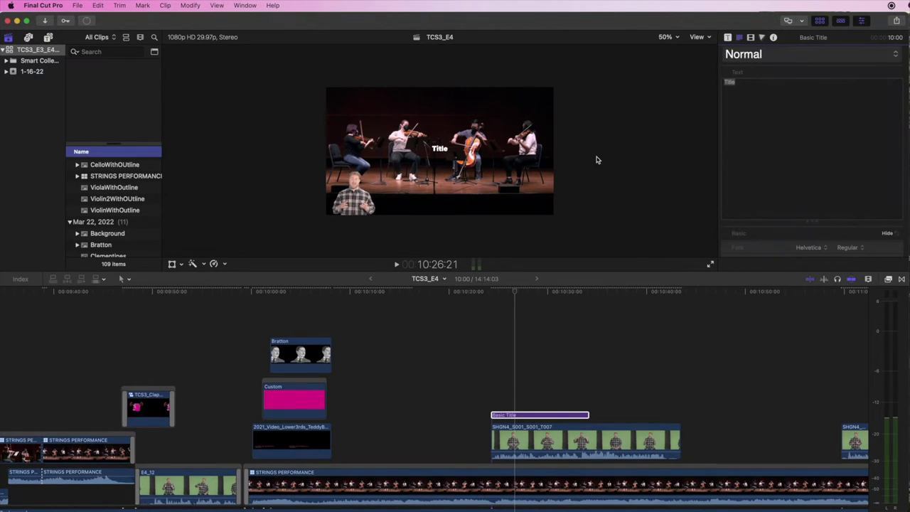
pyautogui.scroll(-2, 818, 225)
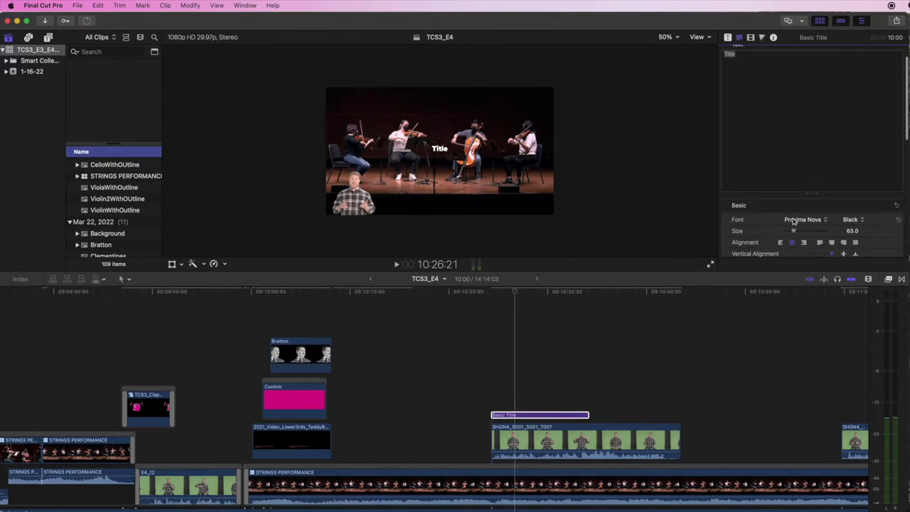
pyautogui.scroll(-2, 795, 221)
pyautogui.scroll(5, 793, 192)
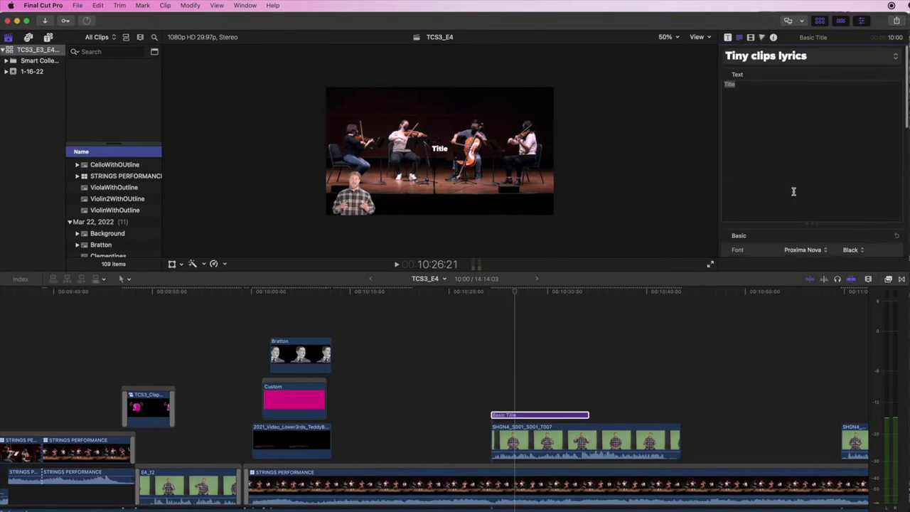
# Recheck the saved text style list, then play back the styled title over the clip
pyautogui.click(884, 57)
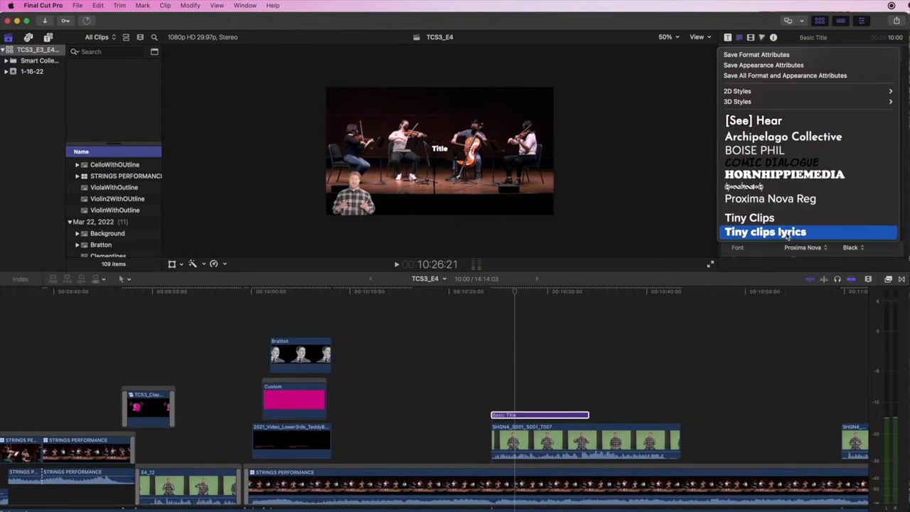
pyautogui.click(490, 296)
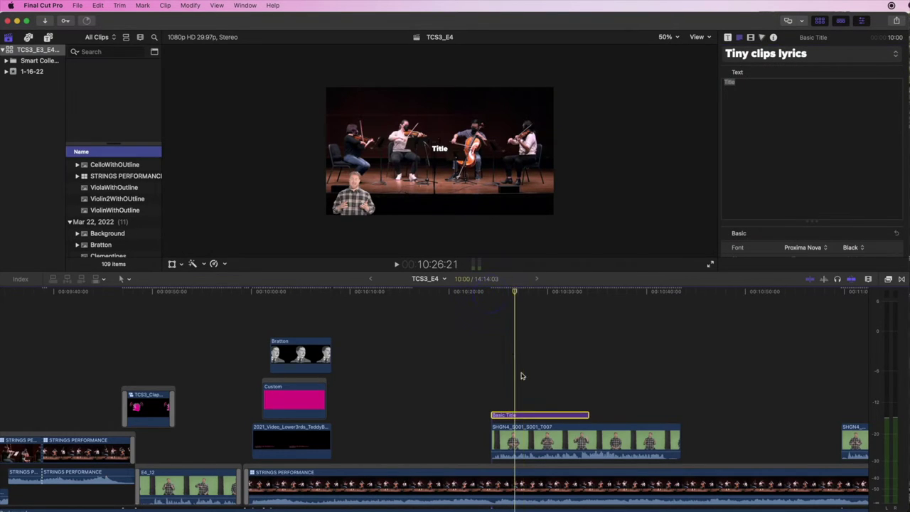
pyautogui.press('space')
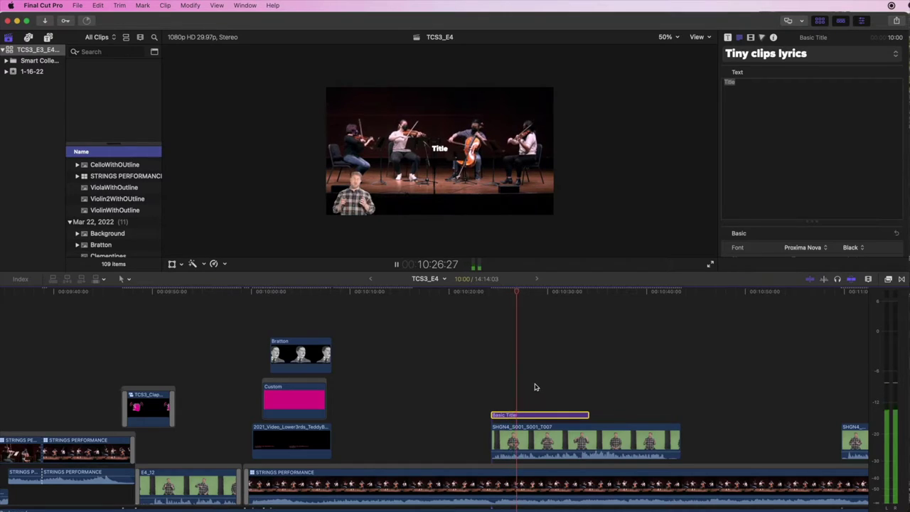
pyautogui.press('space')
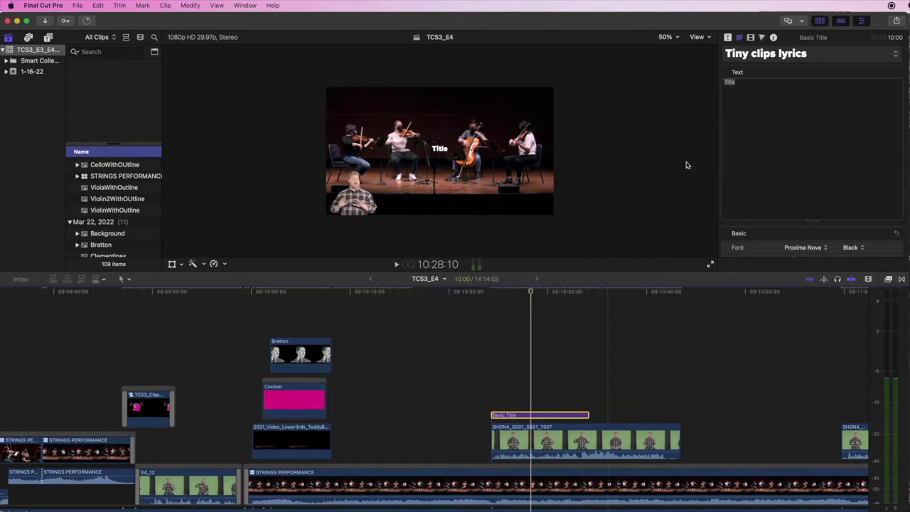
# Change the title text to 'If you go down in the woods today,' and move it to the frame's bottom
pyautogui.click(770, 112)
pyautogui.write('If you go down in the woods today')
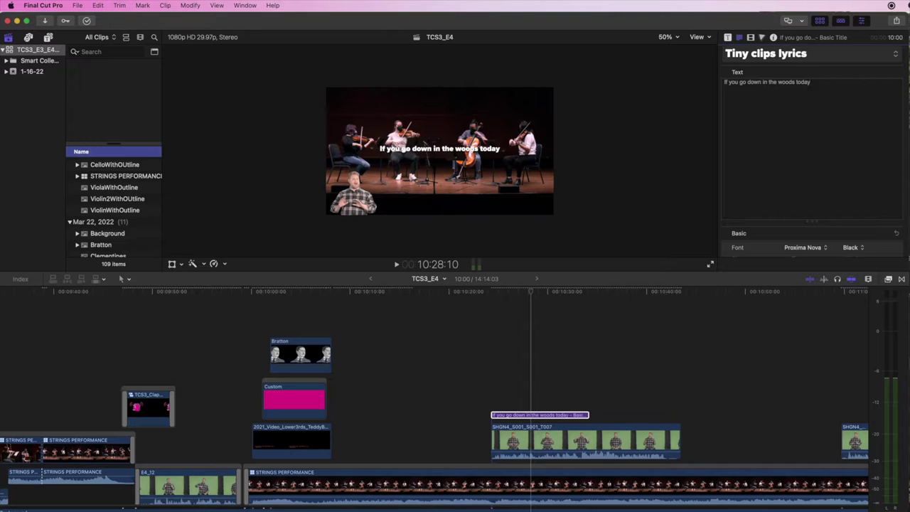
pyautogui.write(',')
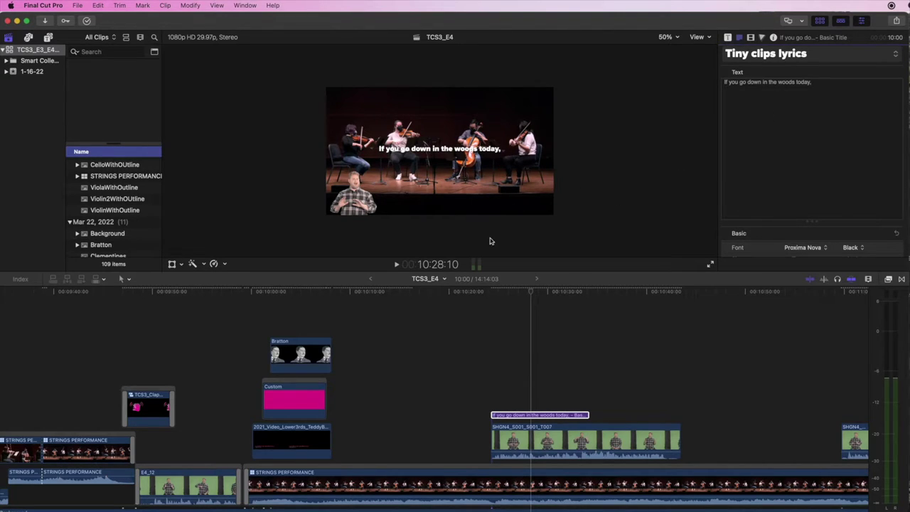
pyautogui.click(480, 151)
pyautogui.moveTo(490, 168); pyautogui.dragTo(500, 206)
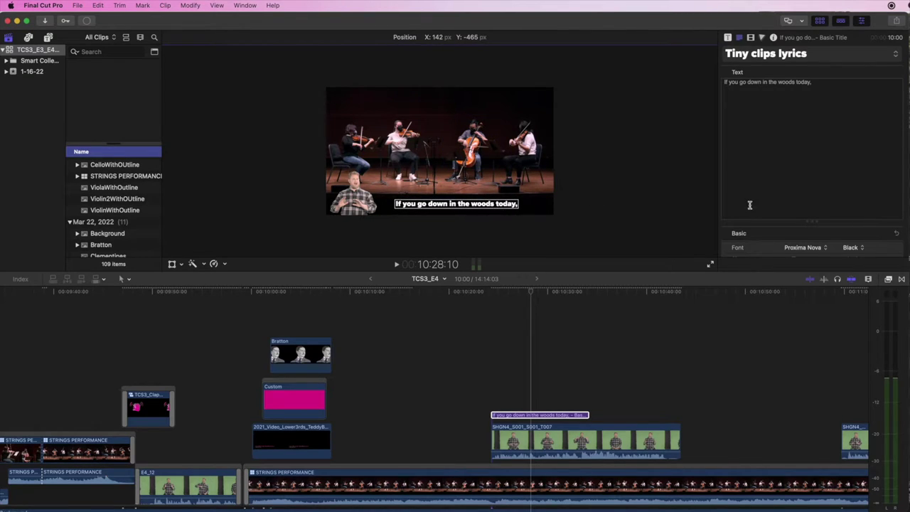
pyautogui.click(532, 293)
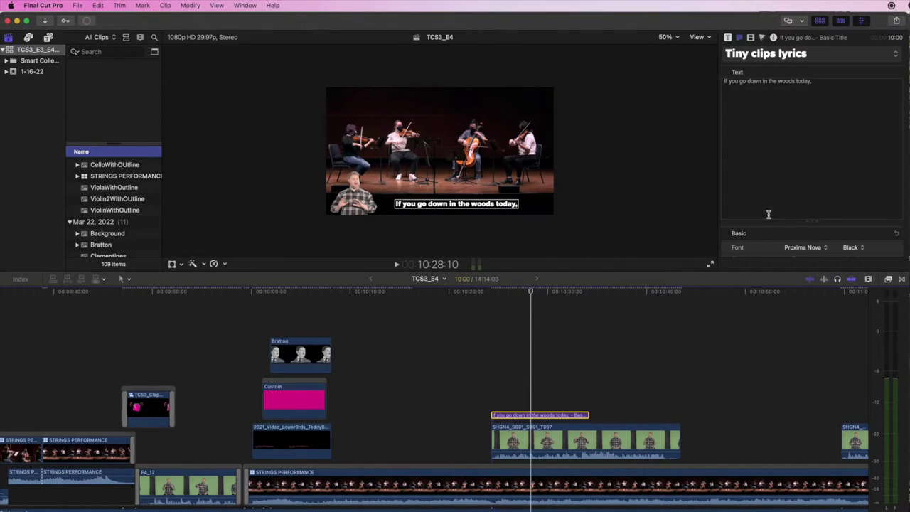
# Set the lyric text size to 84 and nudge the line slightly right
pyautogui.scroll(-5, 773, 226)
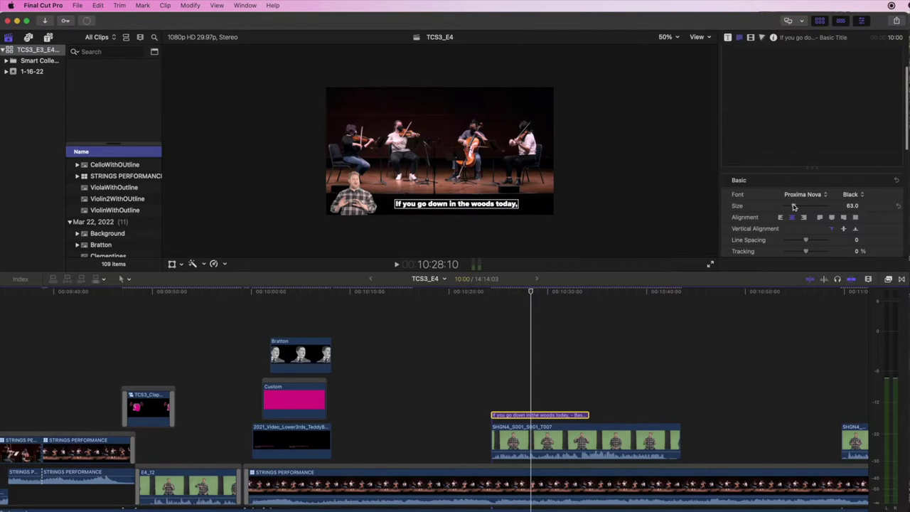
pyautogui.moveTo(794, 206); pyautogui.dragTo(798, 207)
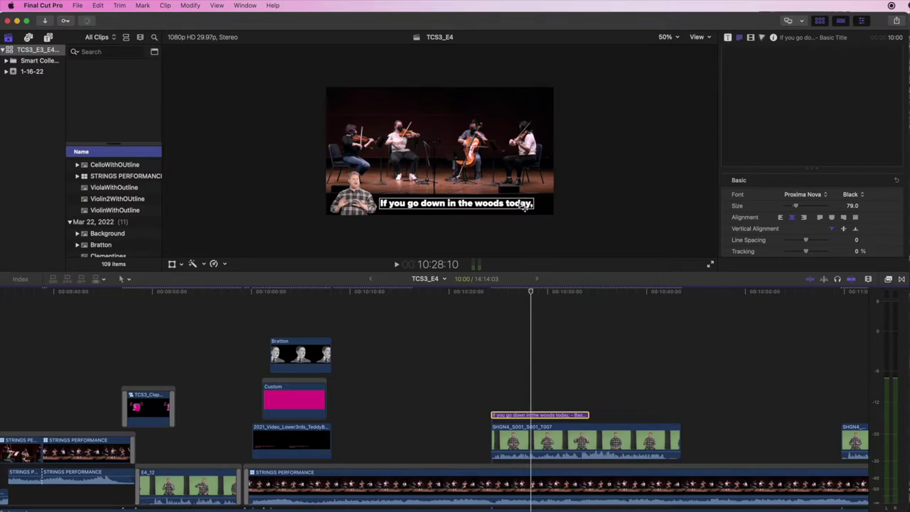
pyautogui.moveTo(523, 206); pyautogui.dragTo(528, 210)
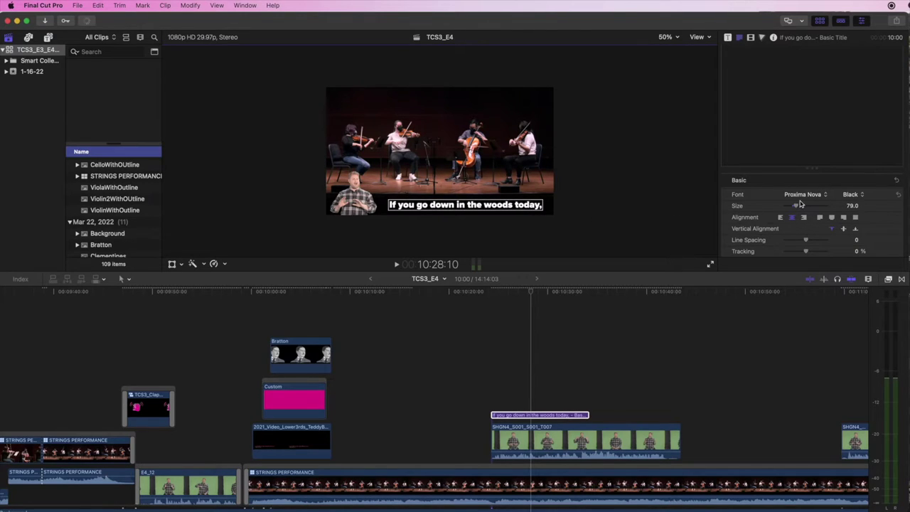
pyautogui.moveTo(798, 206); pyautogui.dragTo(798, 207)
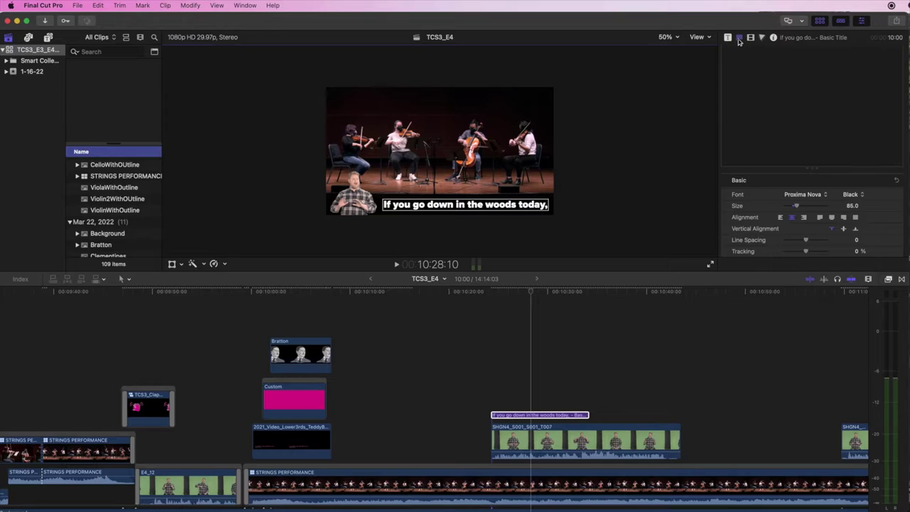
pyautogui.scroll(3, 795, 210)
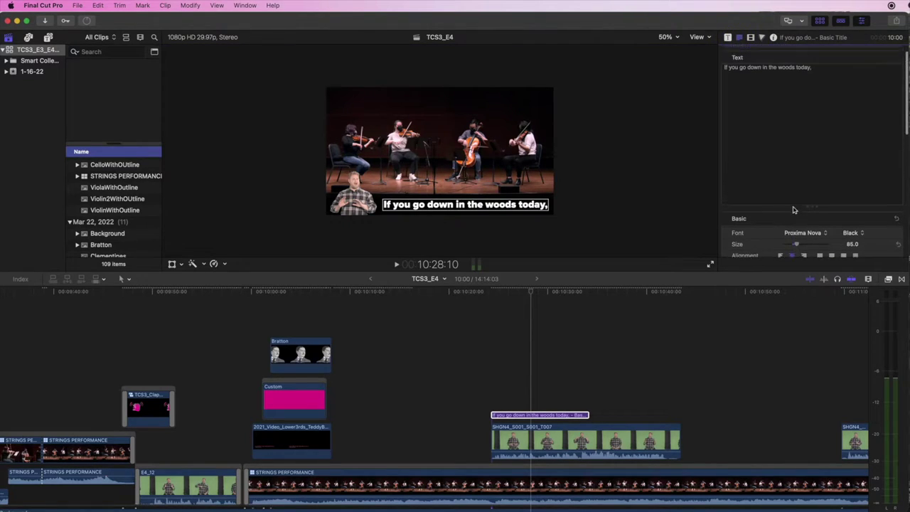
pyautogui.scroll(-3, 794, 210)
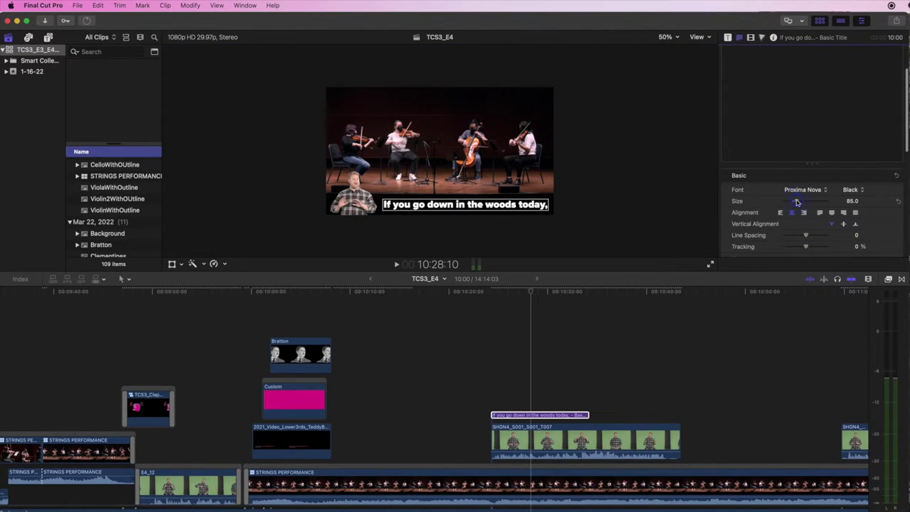
pyautogui.moveTo(797, 203); pyautogui.dragTo(796, 203)
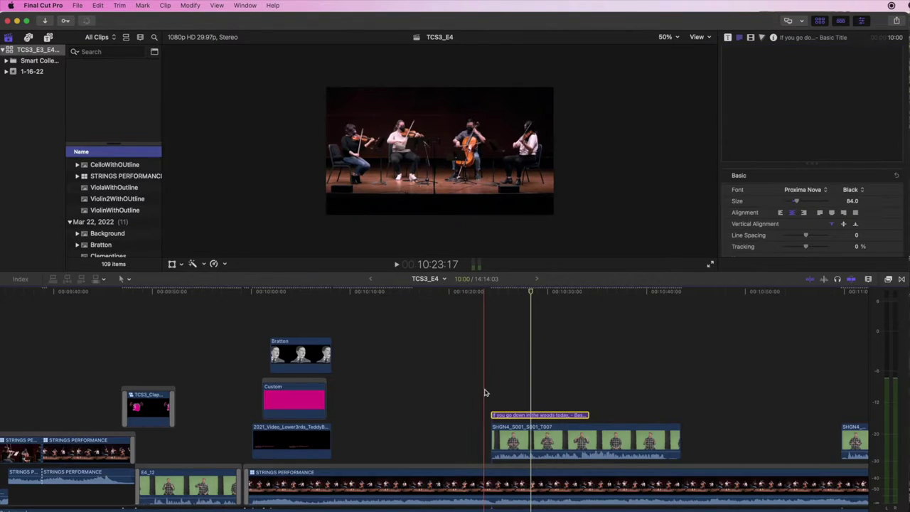
# Trim the lyric title to end with the first sung phrase and paste a duplicate stacked above it
pyautogui.press('space')
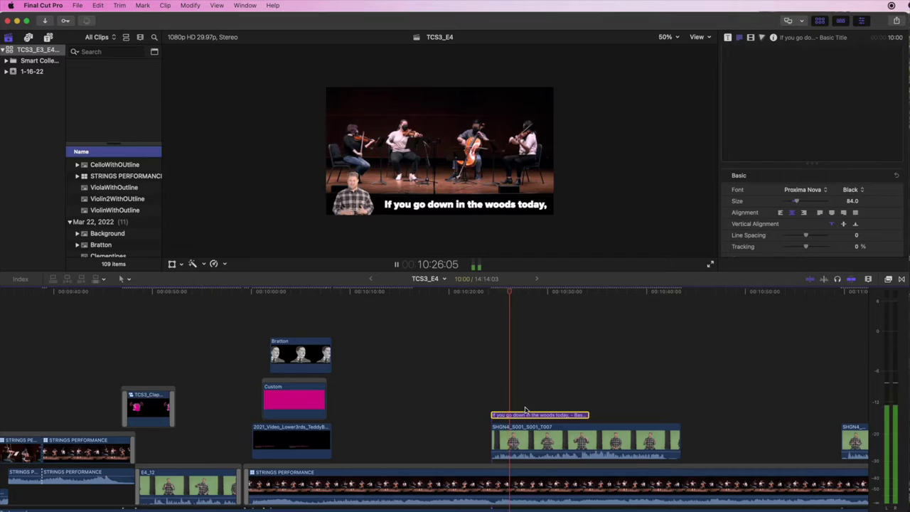
pyautogui.press('space')
pyautogui.moveTo(586, 413); pyautogui.dragTo(517, 414)
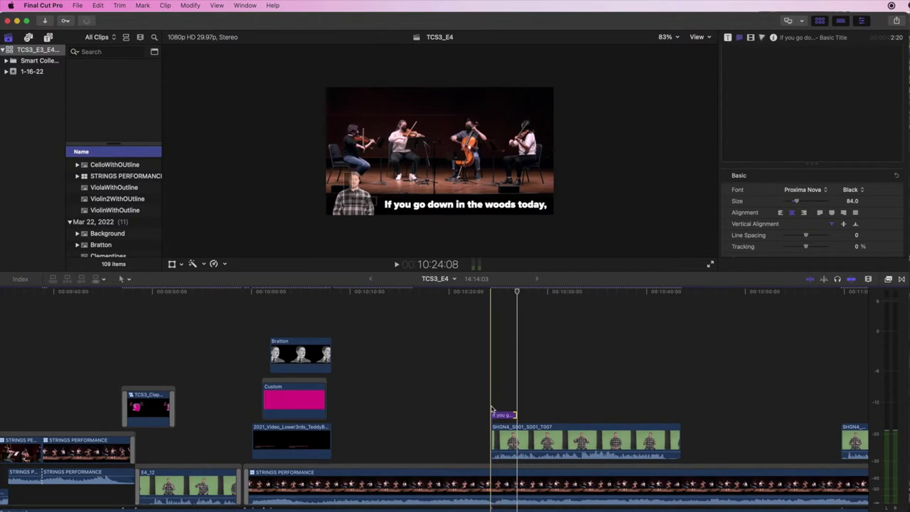
pyautogui.click(498, 417)
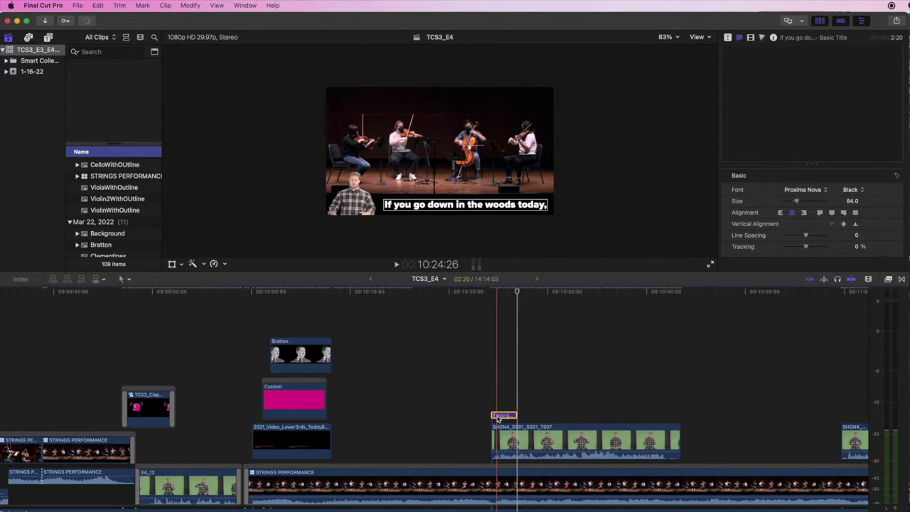
pyautogui.click(490, 293)
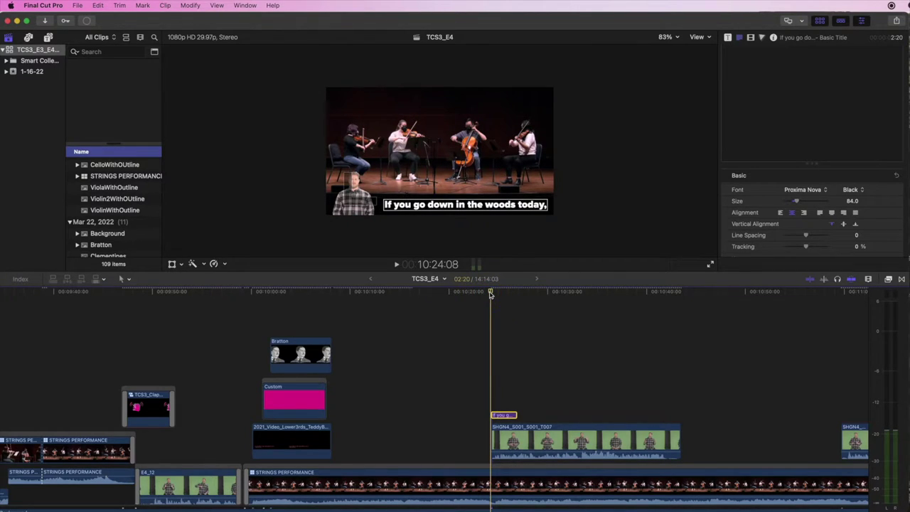
pyautogui.press('super+v')
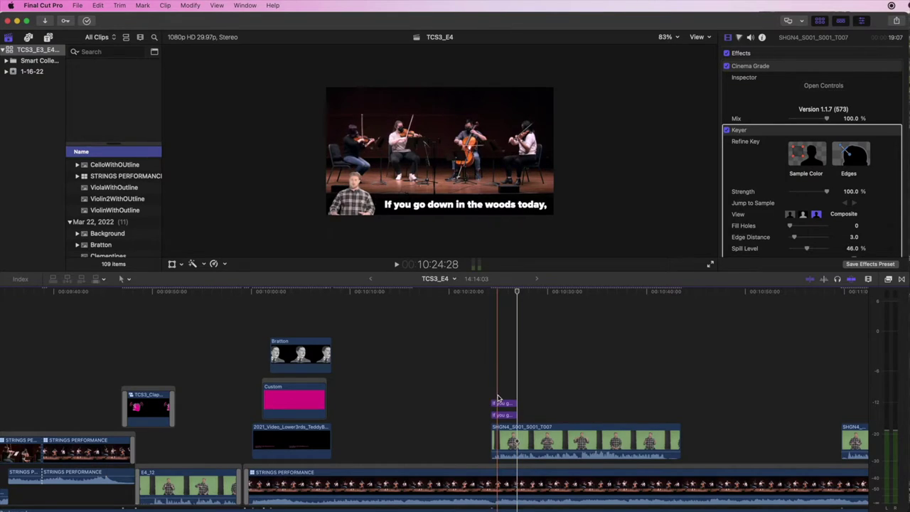
# Select the upper lyric copy and open the colour picker for its text Face
pyautogui.click(497, 403)
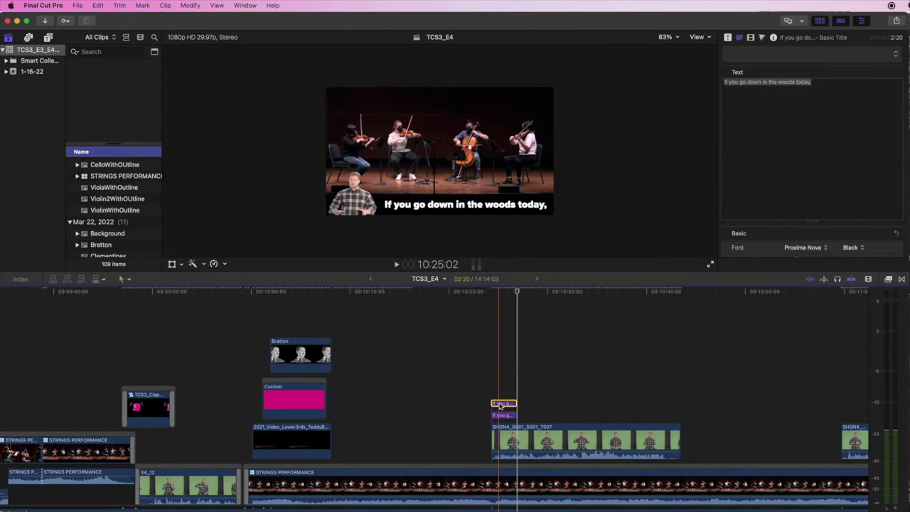
pyautogui.click(502, 300)
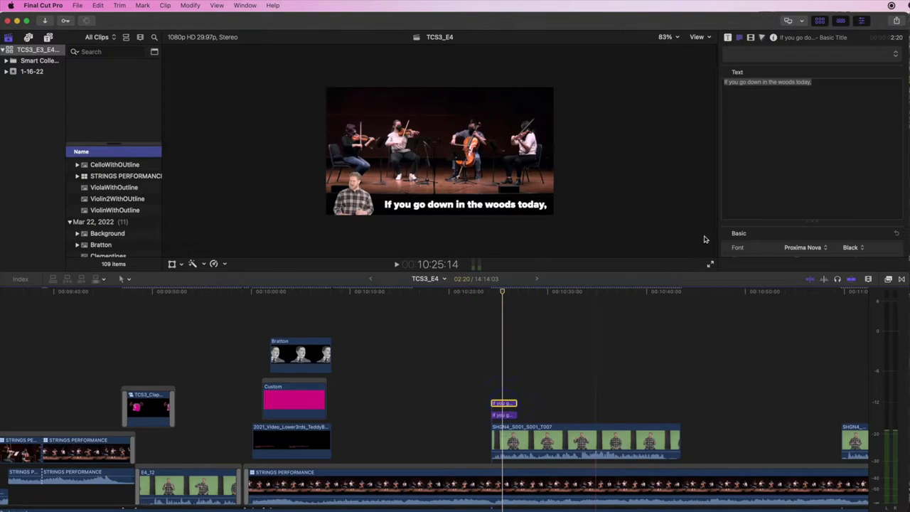
pyautogui.scroll(-3, 825, 233)
pyautogui.scroll(-10, 828, 235)
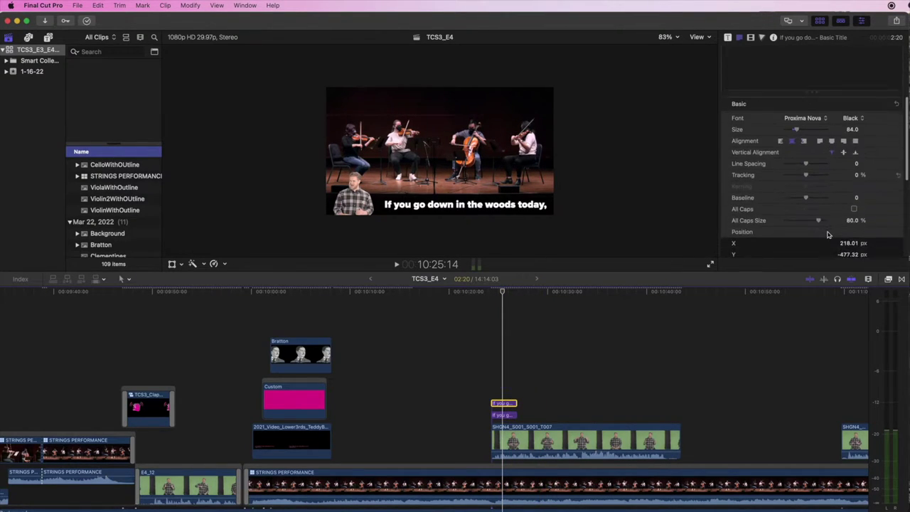
pyautogui.click(887, 208)
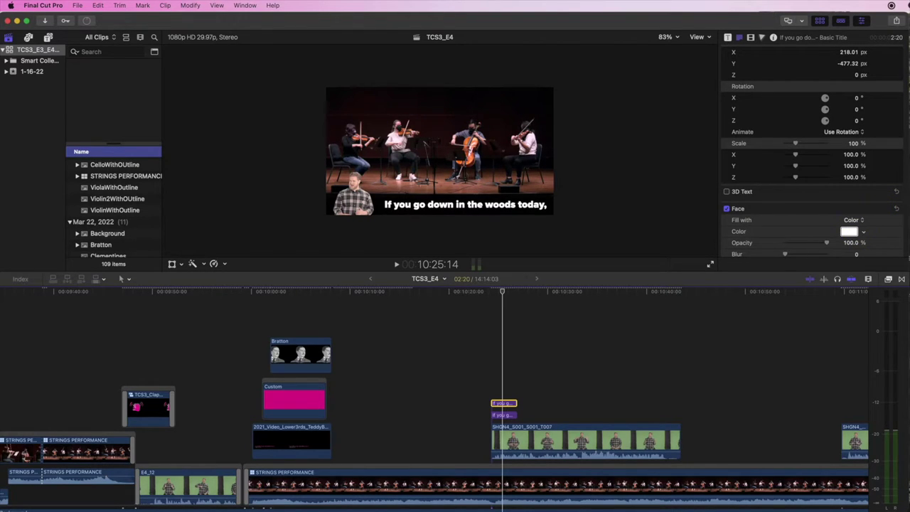
pyautogui.click(849, 232)
pyautogui.moveTo(765, 141); pyautogui.dragTo(503, 66)
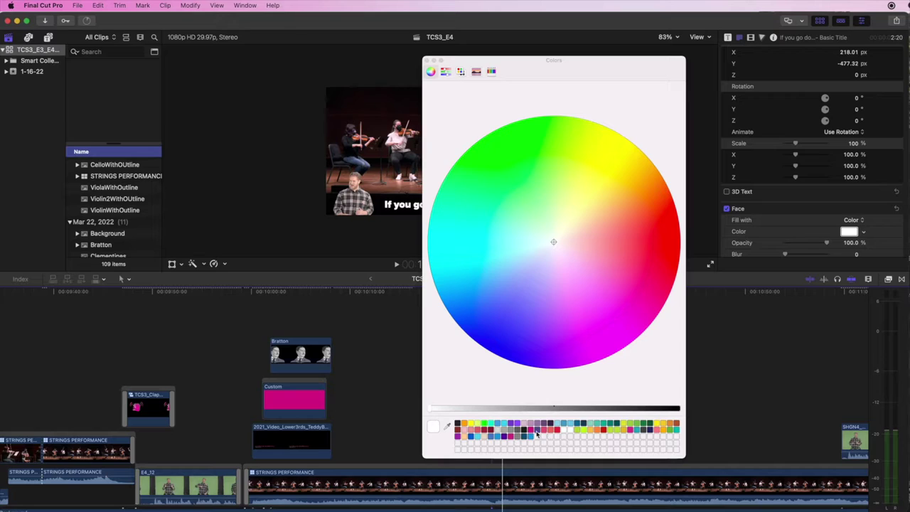
# Sample a pink from the video, save it as a swatch, and make the text magenta pink
pyautogui.click(448, 426)
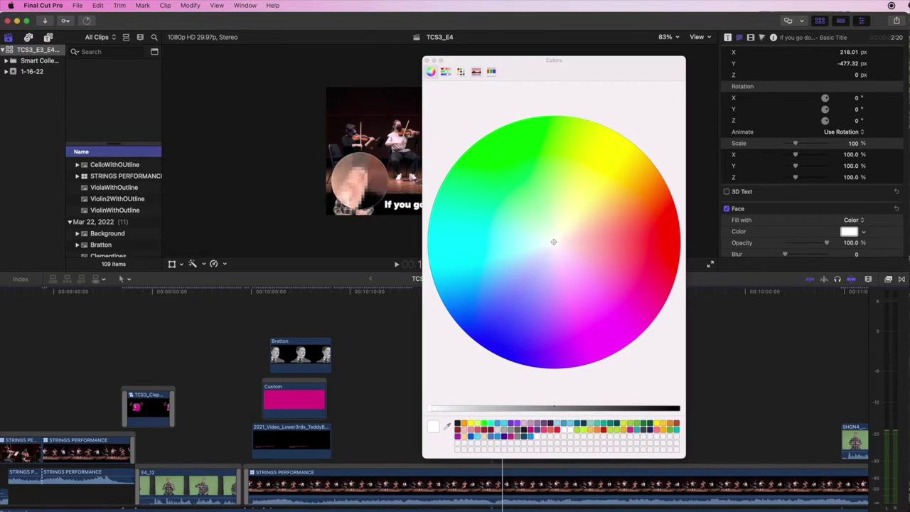
pyautogui.click(359, 182)
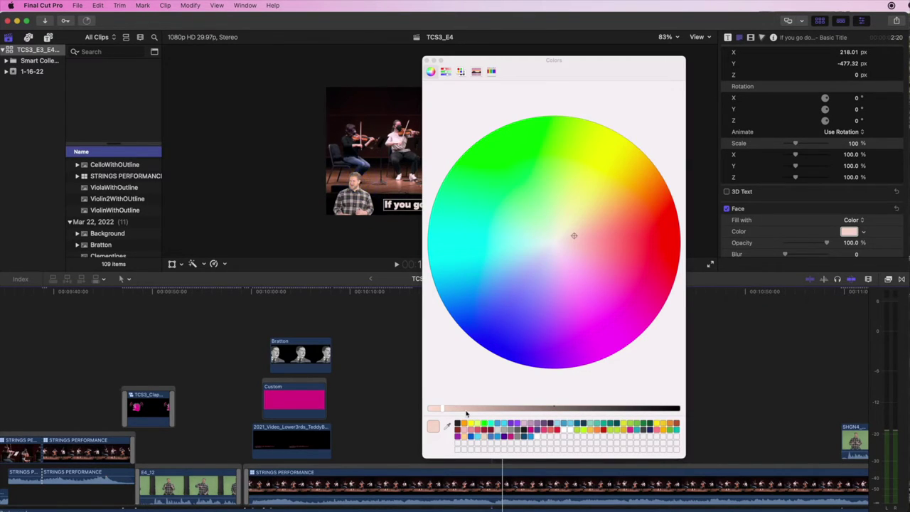
pyautogui.moveTo(434, 426)
pyautogui.mouseDown()
pyautogui.moveTo(594, 446)
pyautogui.moveTo(420, 420)
pyautogui.moveTo(440, 427)
pyautogui.mouseUp()
pyautogui.click(530, 431)
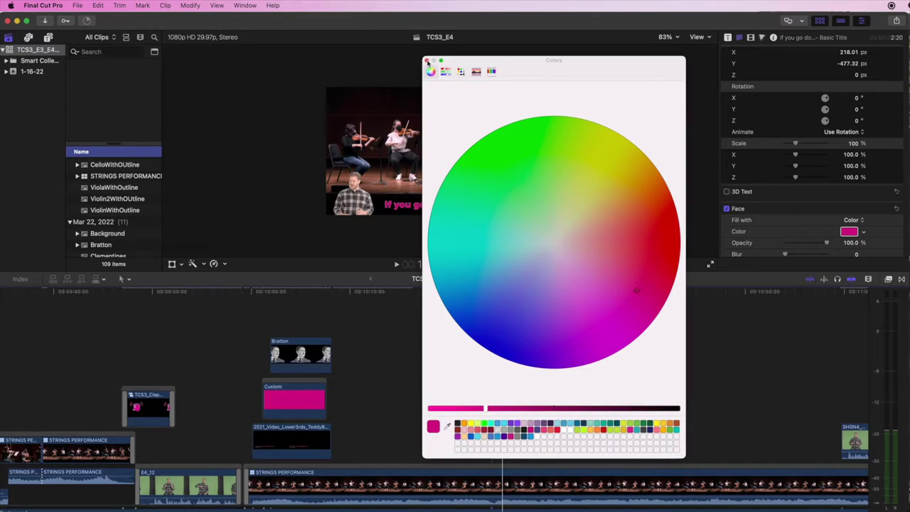
pyautogui.click(427, 62)
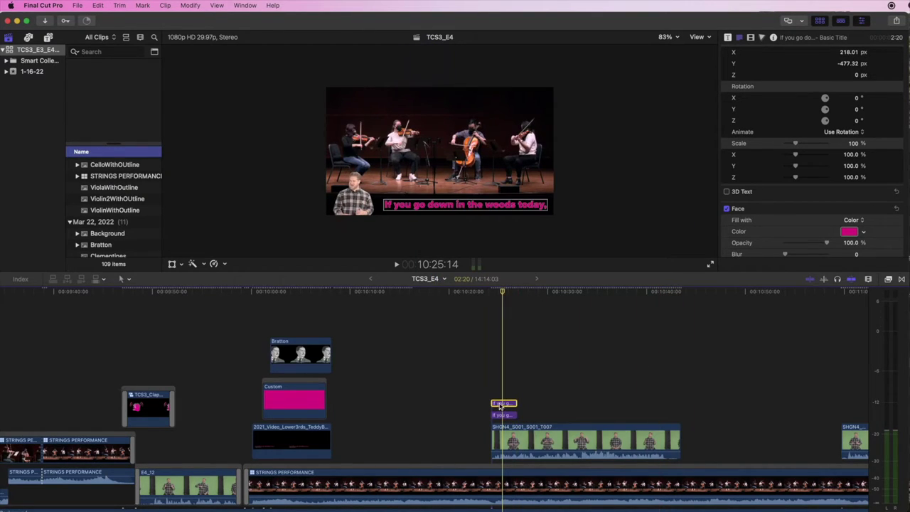
# Play back the pink title, return to its start, and bring up the Transform mode menu below the viewer
pyautogui.press('space')
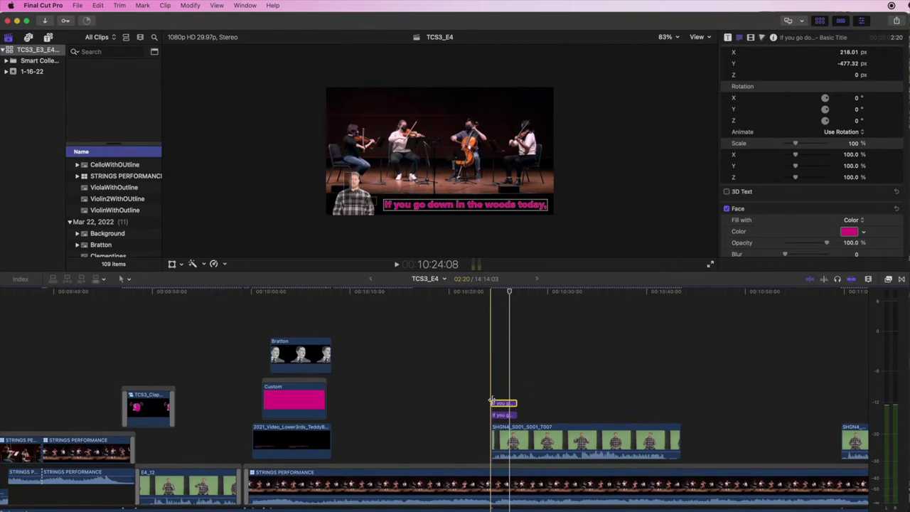
pyautogui.click(490, 294)
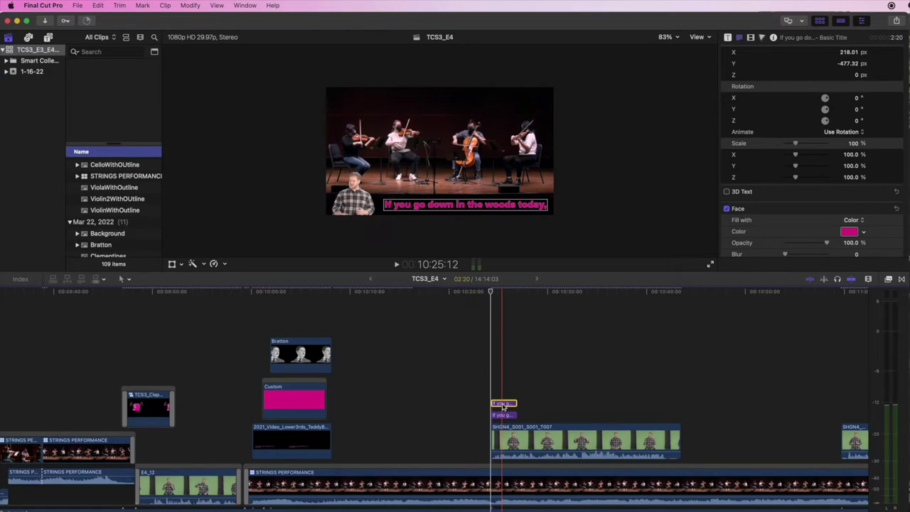
pyautogui.click(178, 265)
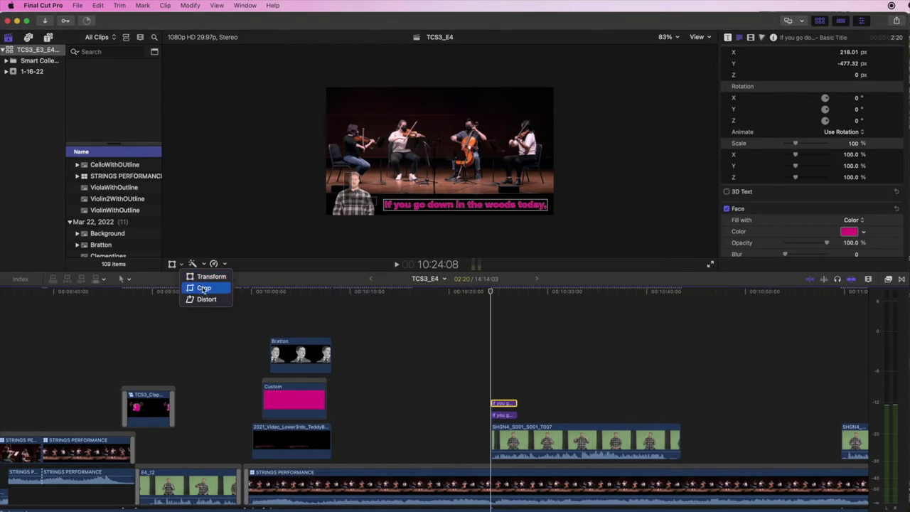
# Switch to Crop mode and crop the pink title from the right until no pink words show
pyautogui.click(204, 289)
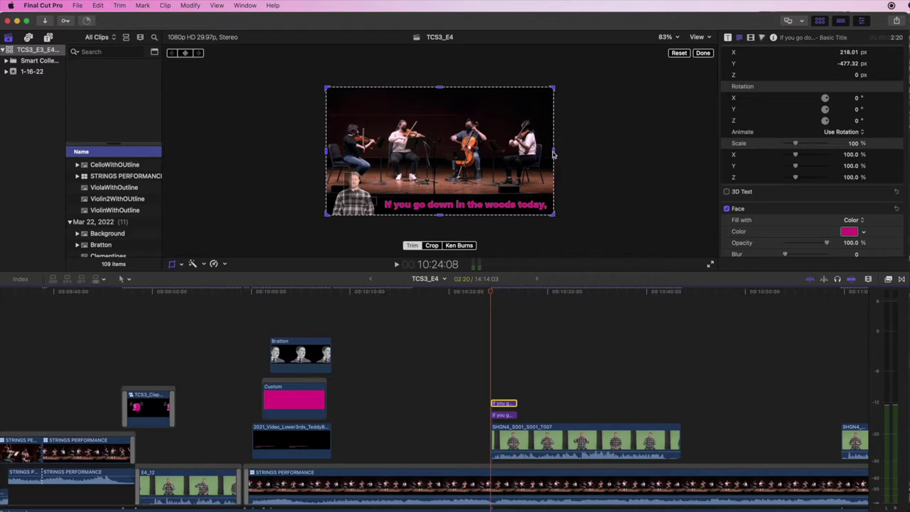
pyautogui.moveTo(554, 153); pyautogui.dragTo(384, 173)
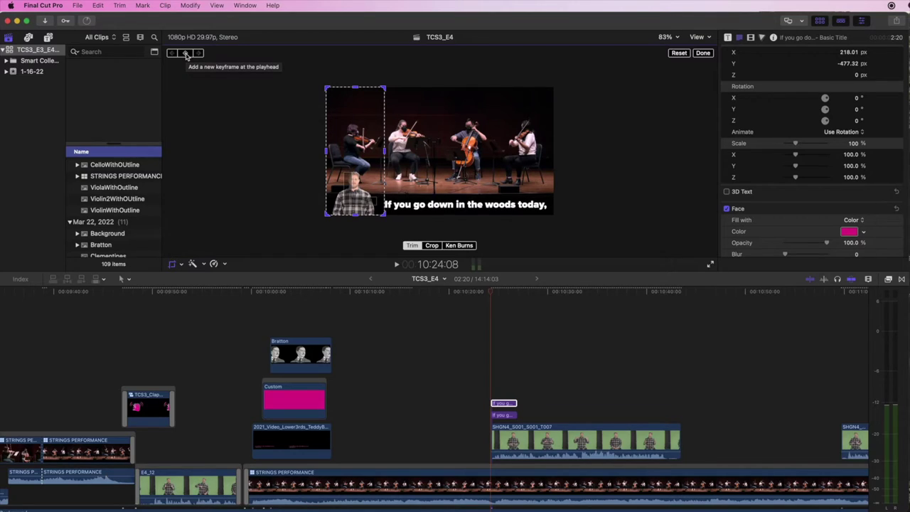
# Add a crop keyframe at the title's start and step frames to where the first word is sung
pyautogui.click(186, 54)
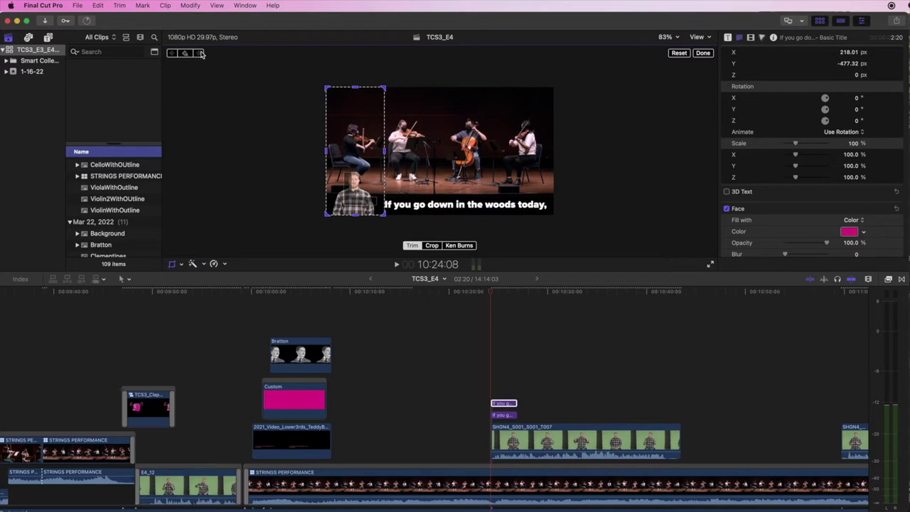
pyautogui.press('space')
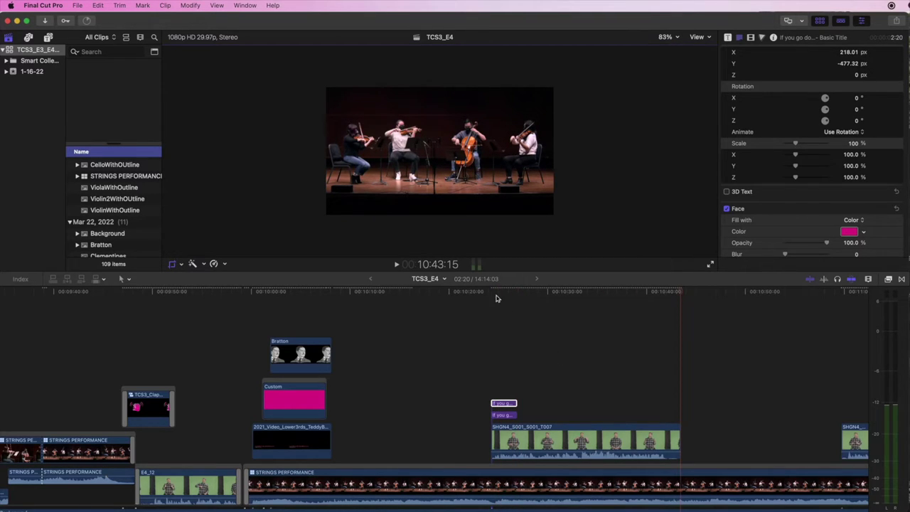
pyautogui.click(489, 292)
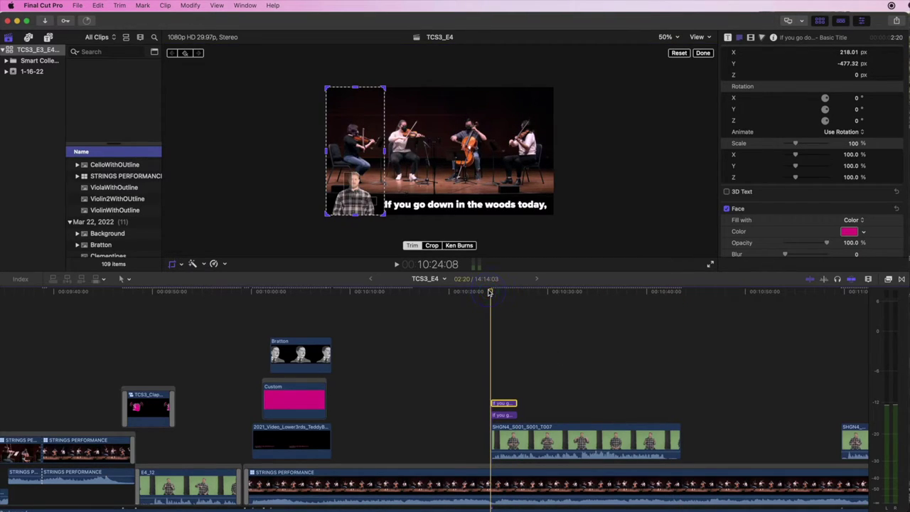
pyautogui.press('Right')
pyautogui.press('Right')
pyautogui.press('Right')
pyautogui.press('Right')
pyautogui.press('Right')
pyautogui.press('Right')
pyautogui.press('Right')
pyautogui.press('Right')
pyautogui.press('Right')
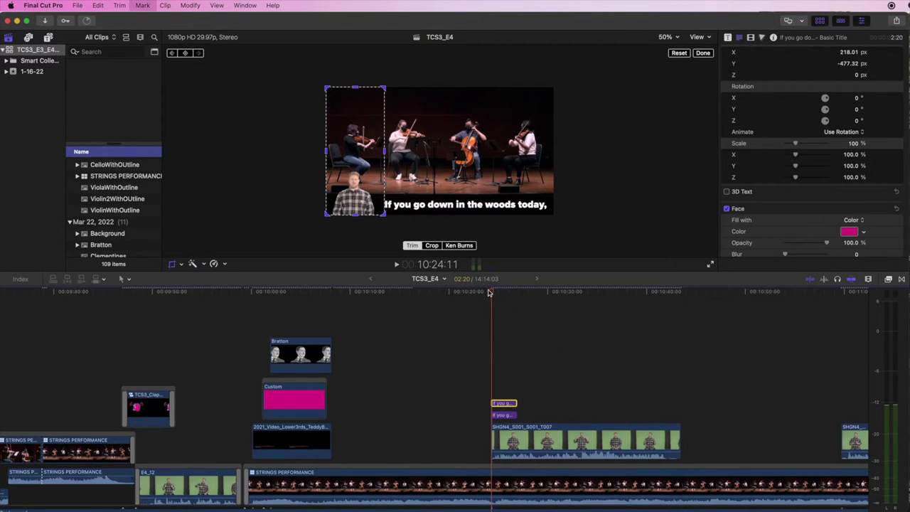
pyautogui.press('Right')
pyautogui.press('Right')
pyautogui.press('Right')
pyautogui.press('Right')
pyautogui.press('Right')
pyautogui.press('Right')
pyautogui.press('Right')
pyautogui.press('Right')
pyautogui.press('Right')
pyautogui.press('Right')
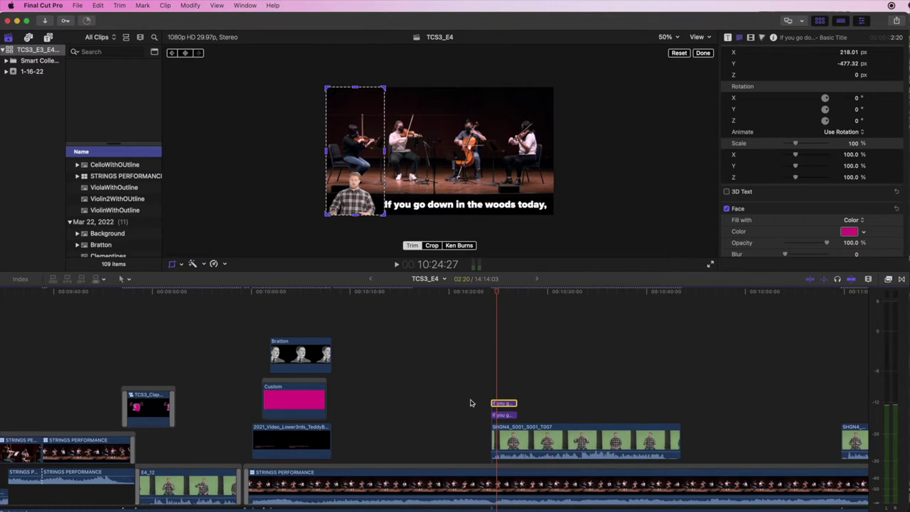
pyautogui.press('Left')
pyautogui.press('Left')
pyautogui.press('Left')
pyautogui.press('Right')
pyautogui.press('Right')
pyautogui.press('Right')
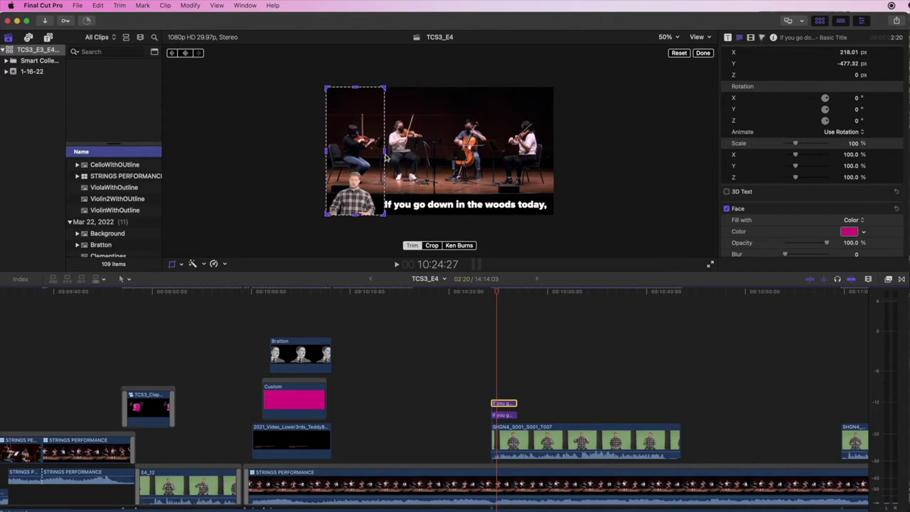
# Widen the crop across two frames to reveal 'If you' in pink
pyautogui.moveTo(384, 151); pyautogui.dragTo(394, 154)
pyautogui.press('Right')
pyautogui.press('Right')
pyautogui.press('Right')
pyautogui.press('Right')
pyautogui.press('Right')
pyautogui.press('Right')
pyautogui.press('Right')
pyautogui.press('Right')
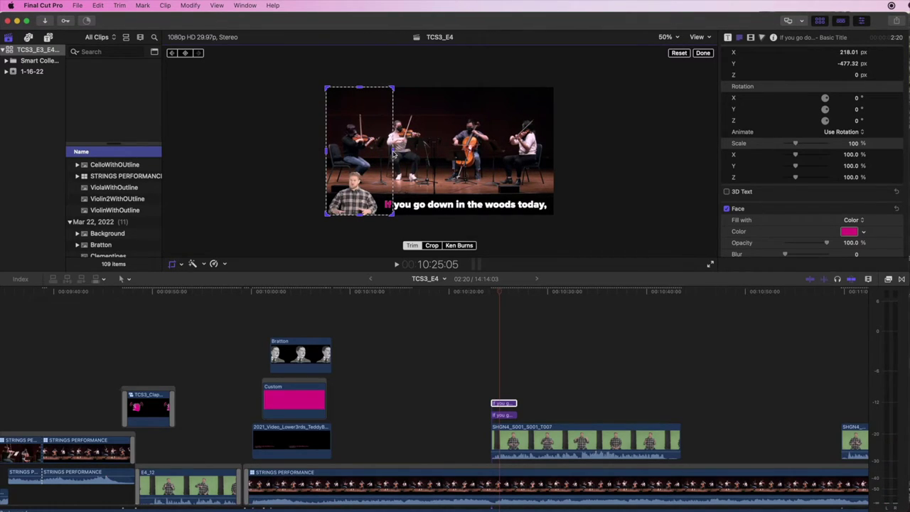
pyautogui.moveTo(394, 153); pyautogui.dragTo(413, 153)
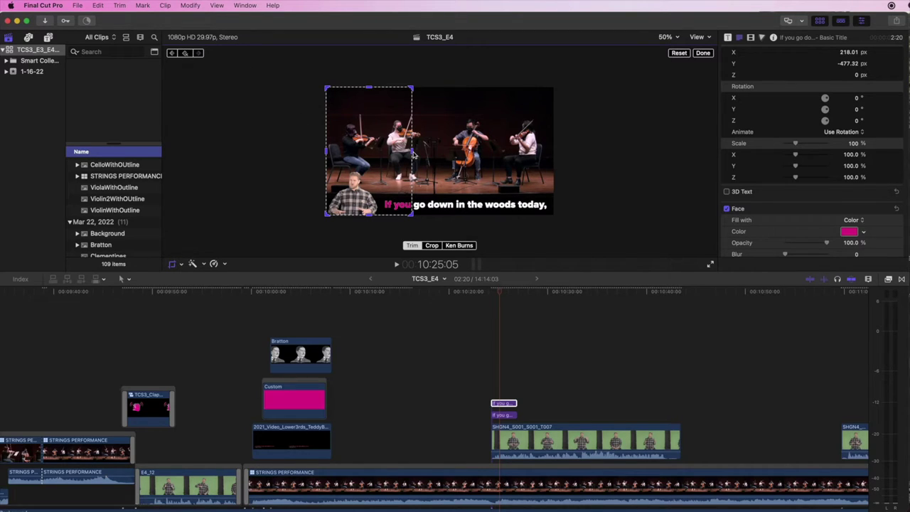
pyautogui.press('space')
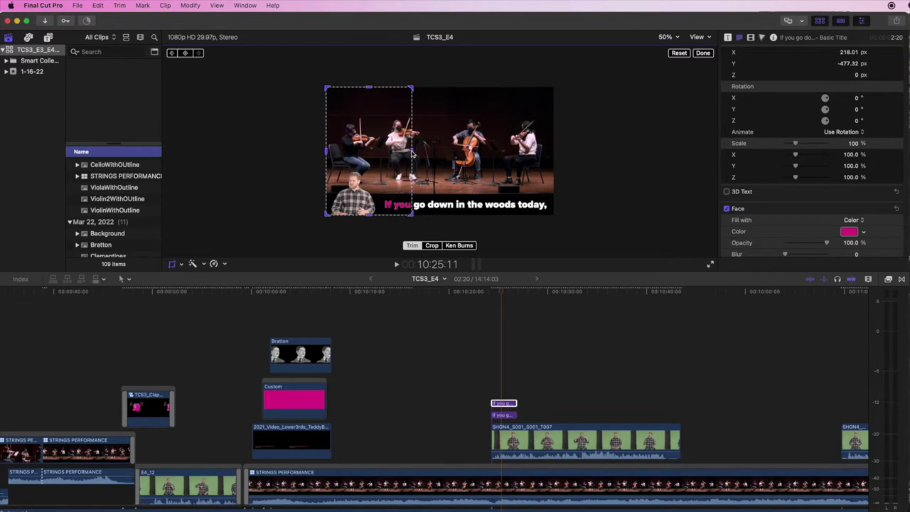
# Extend the pink crop through 'go' and 'down', fine-tuning the edge at each sung word
pyautogui.moveTo(411, 151); pyautogui.dragTo(426, 153)
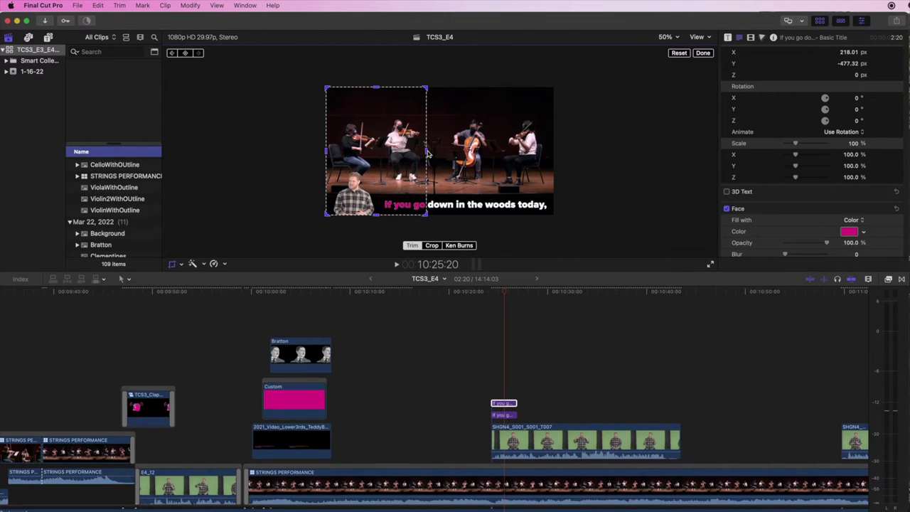
pyautogui.moveTo(428, 152); pyautogui.dragTo(457, 153)
pyautogui.press('space')
pyautogui.press('Left')
pyautogui.press('Left')
pyautogui.press('Left')
pyautogui.press('Left')
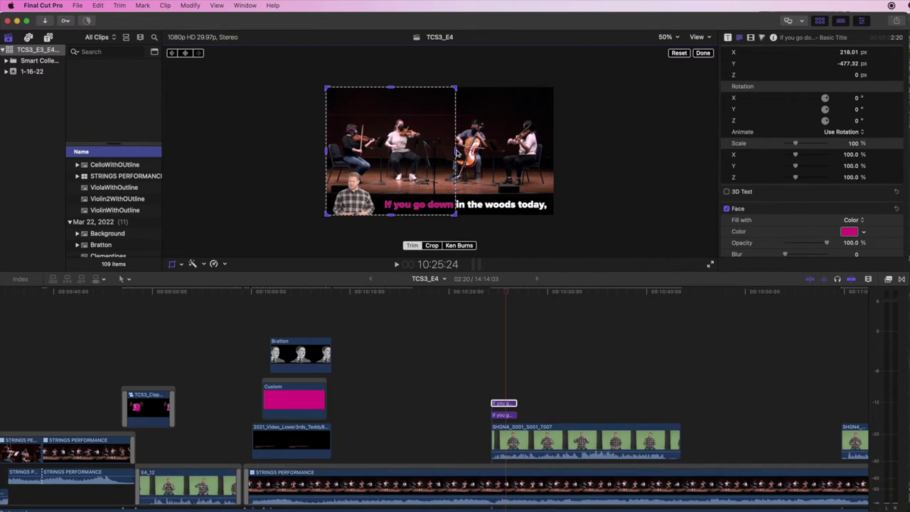
pyautogui.moveTo(458, 152); pyautogui.dragTo(468, 152)
# Continue the pink through 'in', 'the' and the final words until the whole line is pink
pyautogui.press('Right')
pyautogui.press('Right')
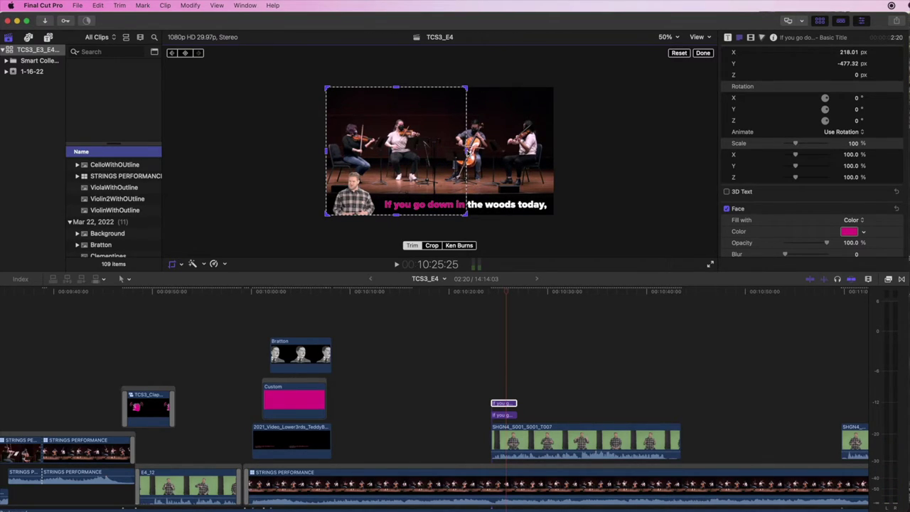
pyautogui.press('Right')
pyautogui.moveTo(468, 152); pyautogui.dragTo(487, 151)
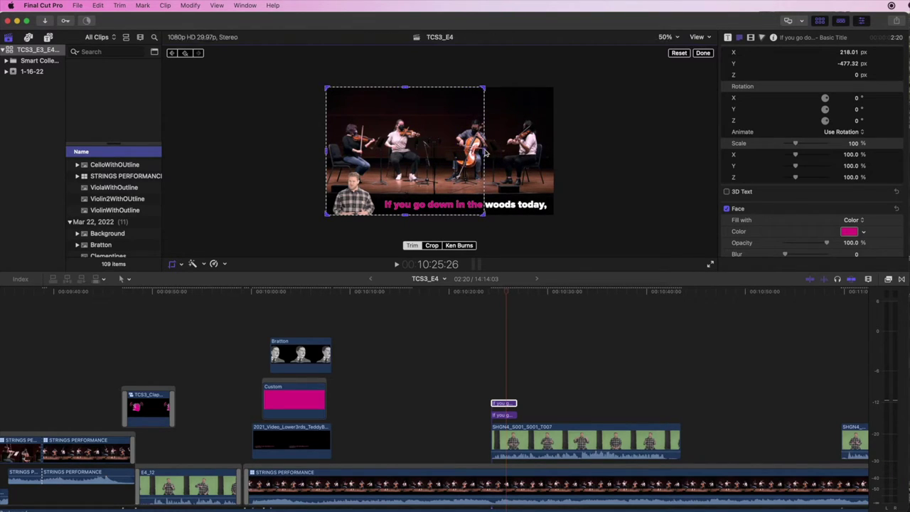
pyautogui.press('Right')
pyautogui.press('Right')
pyautogui.press('Right')
pyautogui.press('Right')
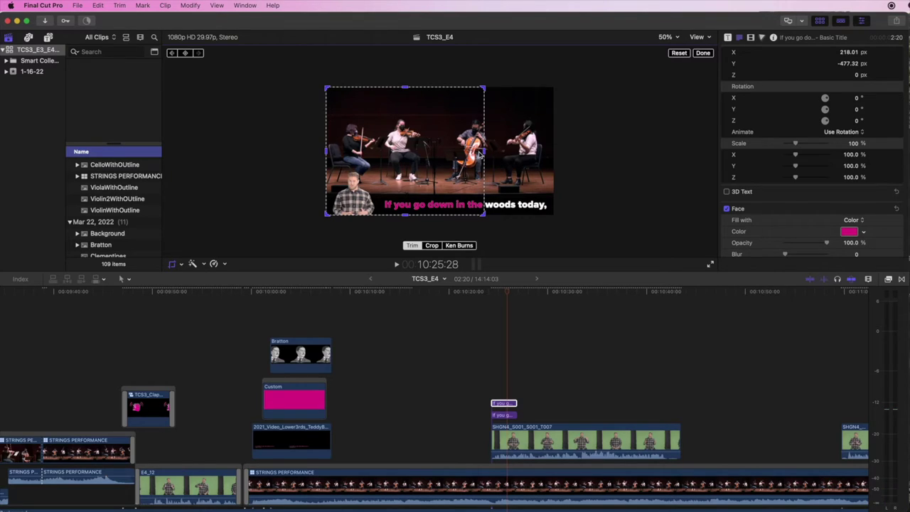
pyautogui.press('Right')
pyautogui.press('Right')
pyautogui.press('Right')
pyautogui.press('Right')
pyautogui.press('Right')
pyautogui.press('Right')
pyautogui.press('Right')
pyautogui.press('Right')
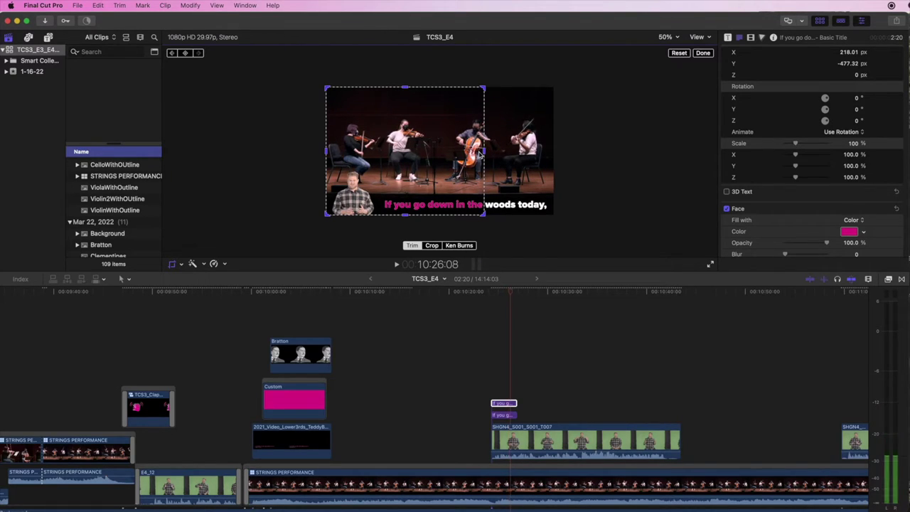
pyautogui.moveTo(487, 151); pyautogui.dragTo(517, 151)
pyautogui.press('Right')
pyautogui.press('Right')
pyautogui.press('Right')
pyautogui.press('Right')
pyautogui.press('Right')
pyautogui.press('Right')
pyautogui.press('Right')
pyautogui.press('Right')
pyautogui.press('Right')
pyautogui.press('Right')
pyautogui.press('Right')
pyautogui.press('Right')
pyautogui.press('Right')
pyautogui.press('Right')
pyautogui.press('Right')
pyautogui.moveTo(518, 152); pyautogui.dragTo(548, 151)
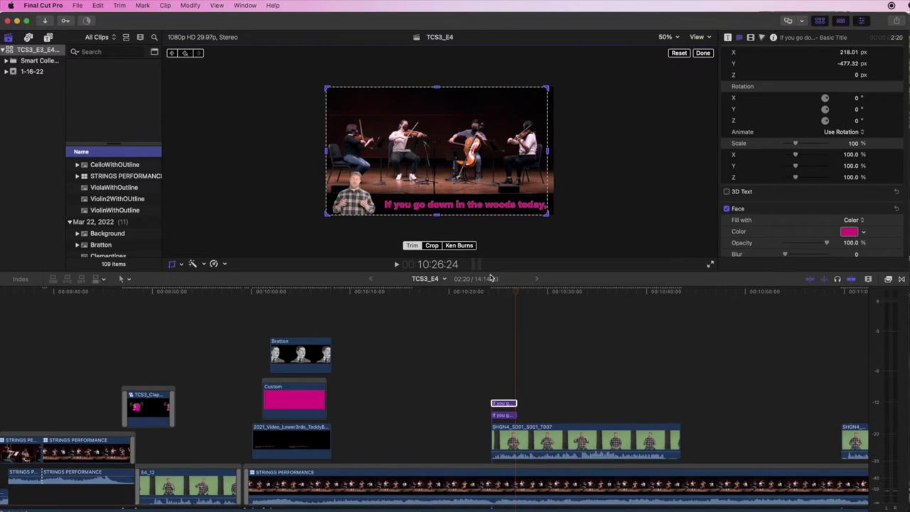
# Play the karaoke reveal twice from the title's start to review it
pyautogui.click(491, 292)
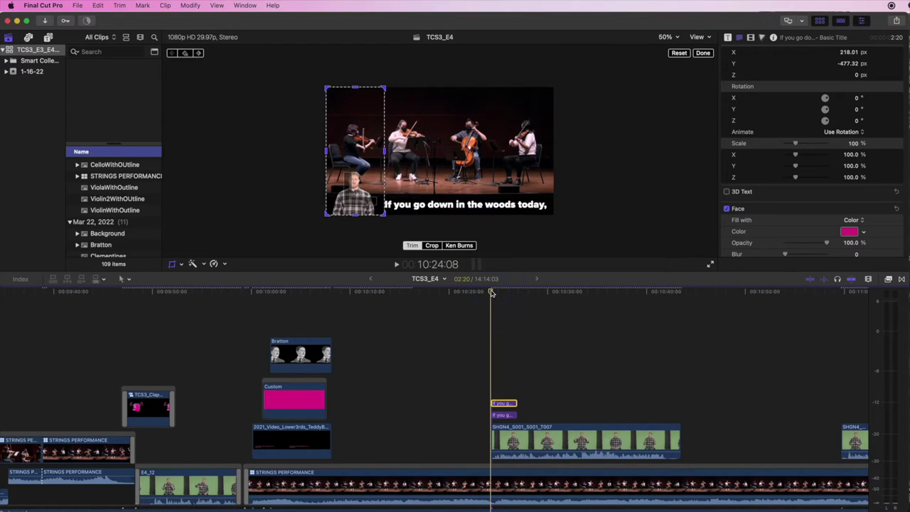
pyautogui.press('space')
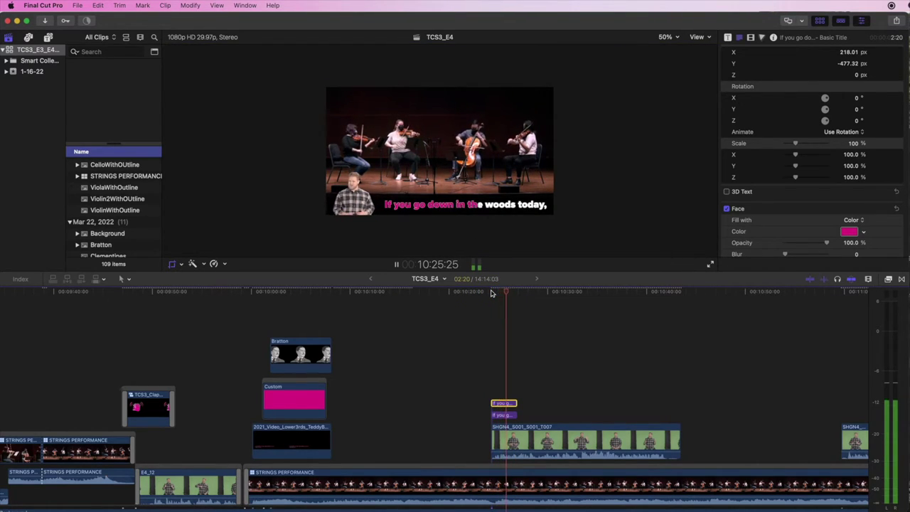
pyautogui.press('space')
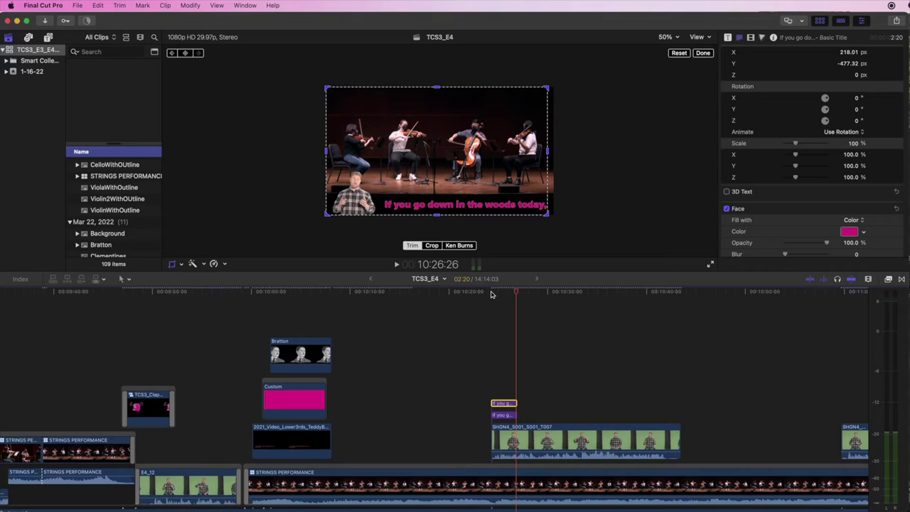
pyautogui.click(491, 293)
pyautogui.press('space')
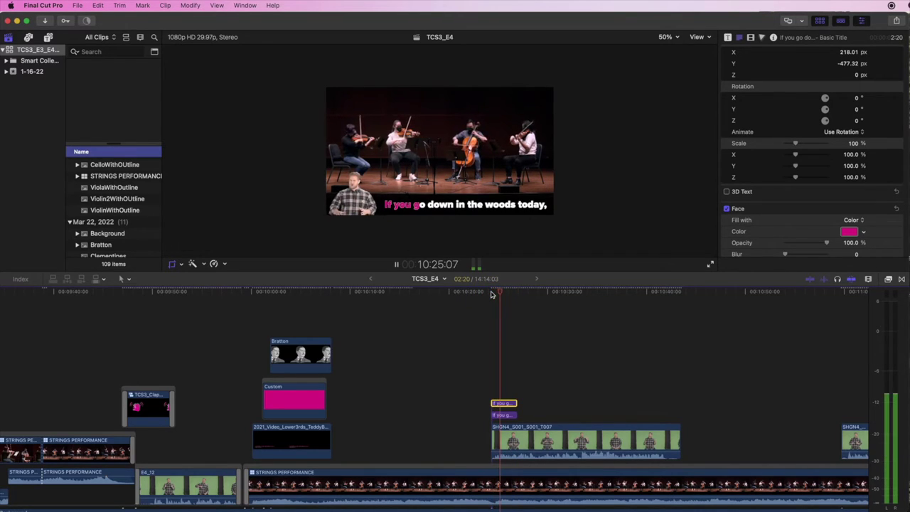
pyautogui.press('space')
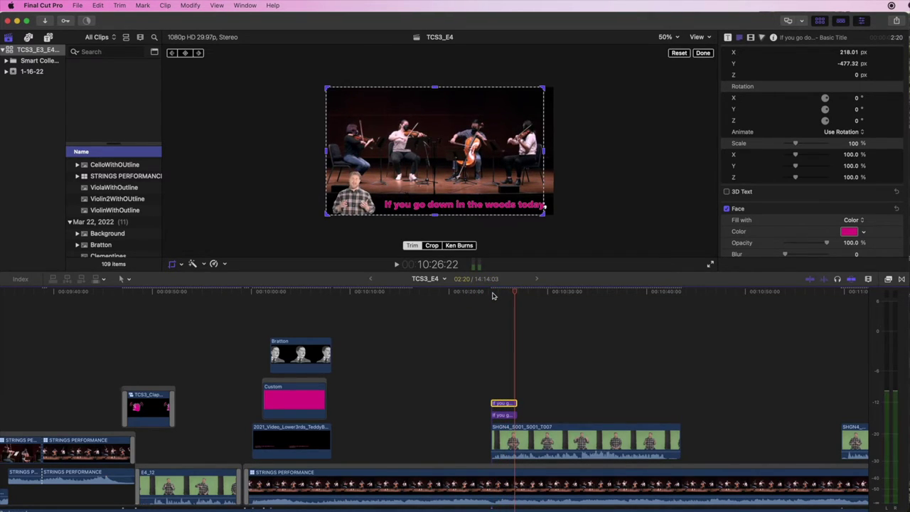
# Tighten the start keyframe's crop to about 1431 px so the line opens white, then replay the reveal
pyautogui.click(491, 293)
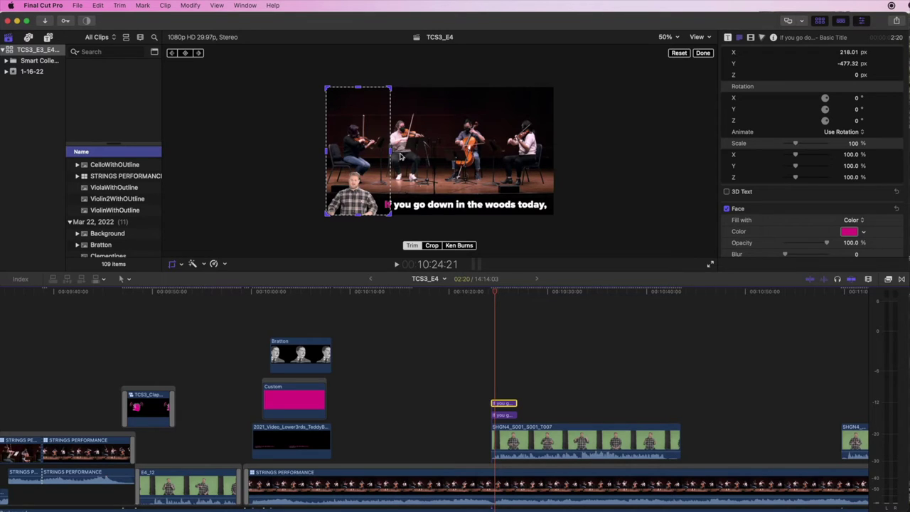
pyautogui.moveTo(390, 152); pyautogui.dragTo(384, 152)
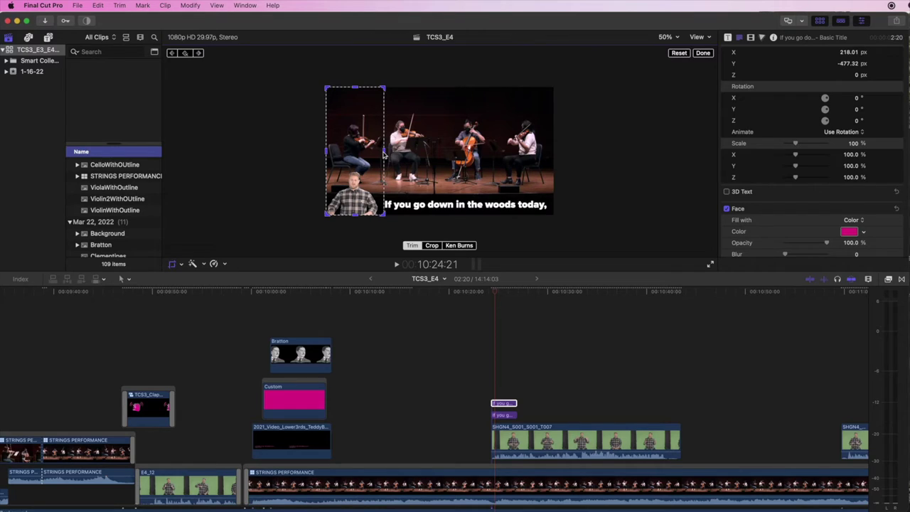
pyautogui.click(492, 295)
pyautogui.press('space')
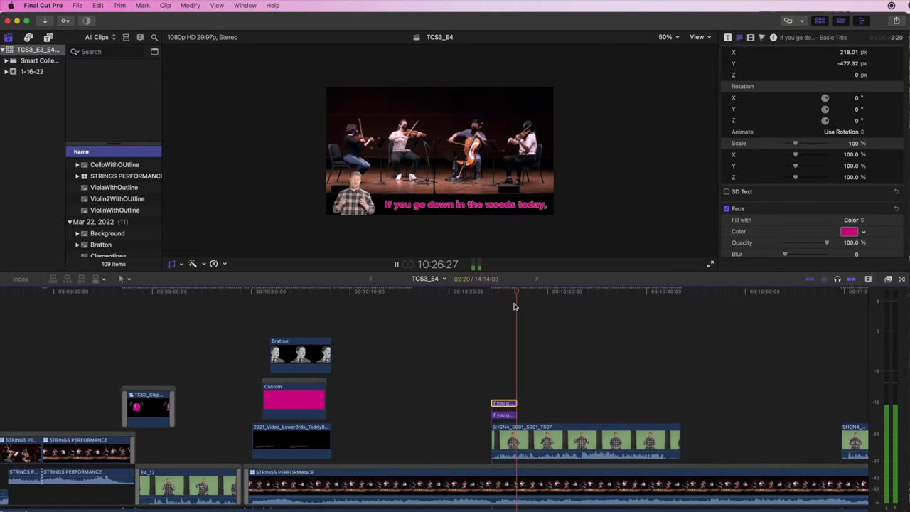
pyautogui.press('space')
# Copy the white lyric title and paste a duplicate right after it, at the first line's end
pyautogui.click(489, 294)
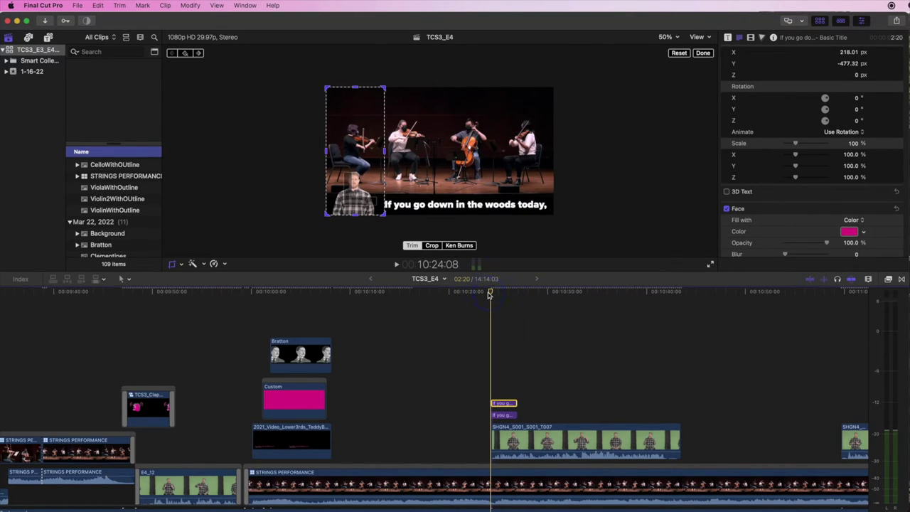
pyautogui.click(502, 293)
pyautogui.moveTo(503, 293); pyautogui.dragTo(518, 293)
pyautogui.press('space')
pyautogui.click(517, 293)
pyautogui.click(501, 417)
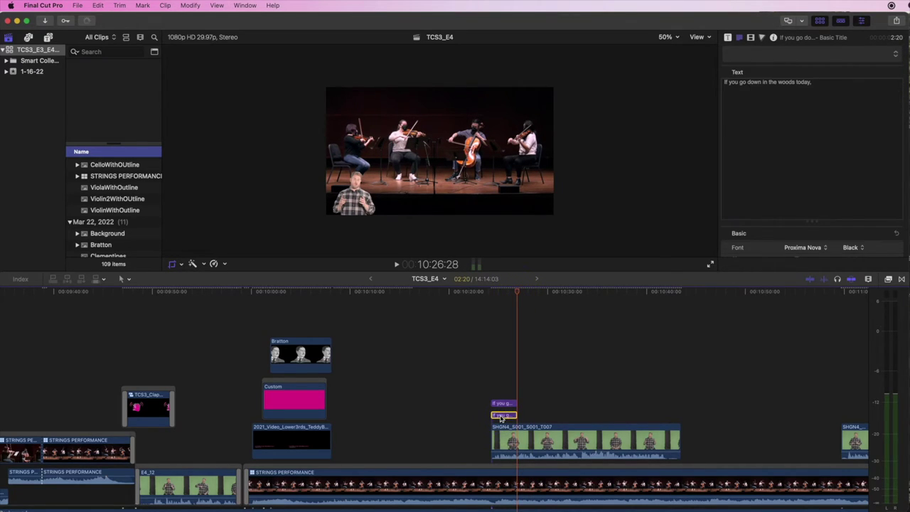
pyautogui.hotkey('shift', 'c')
pyautogui.press('super+v')
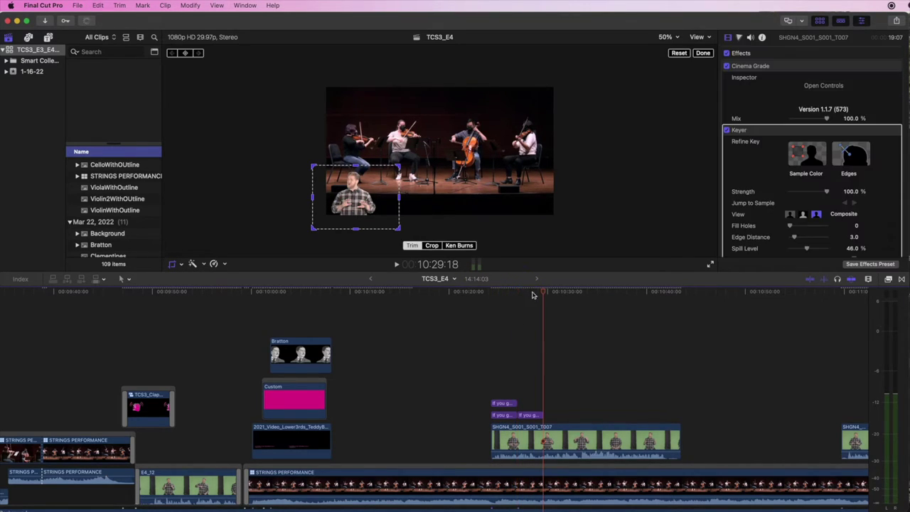
pyautogui.click(510, 349)
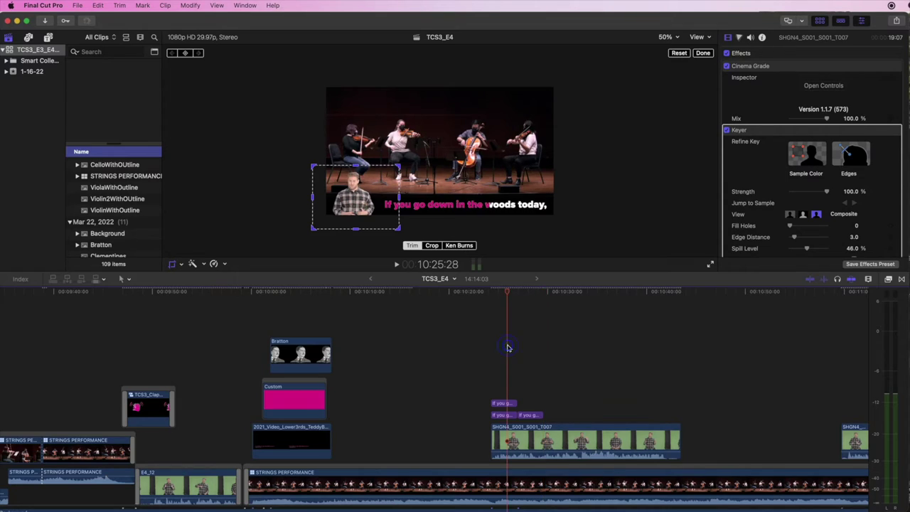
pyautogui.click(524, 417)
pyautogui.click(519, 293)
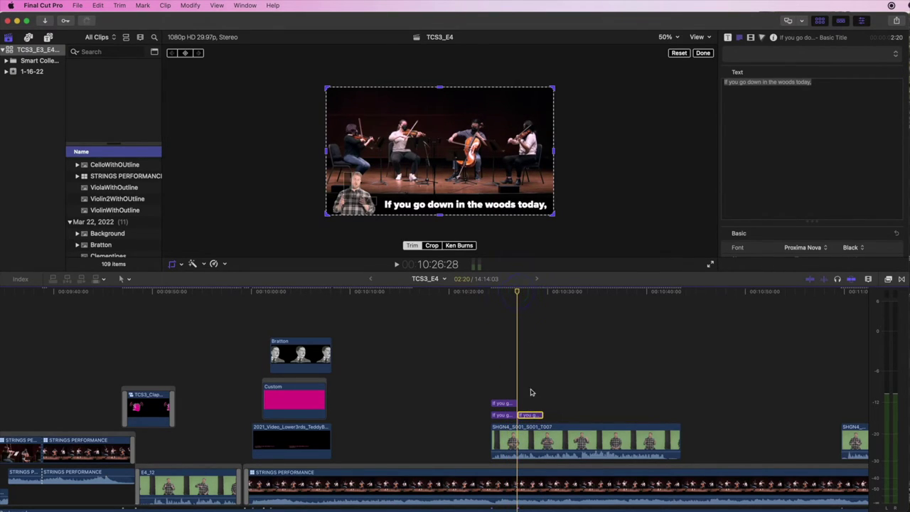
# In the Title inspector Text field, retype the copied title's lyric as "you're sure of a big surprise."
pyautogui.tripleClick(822, 85)
pyautogui.write('you')
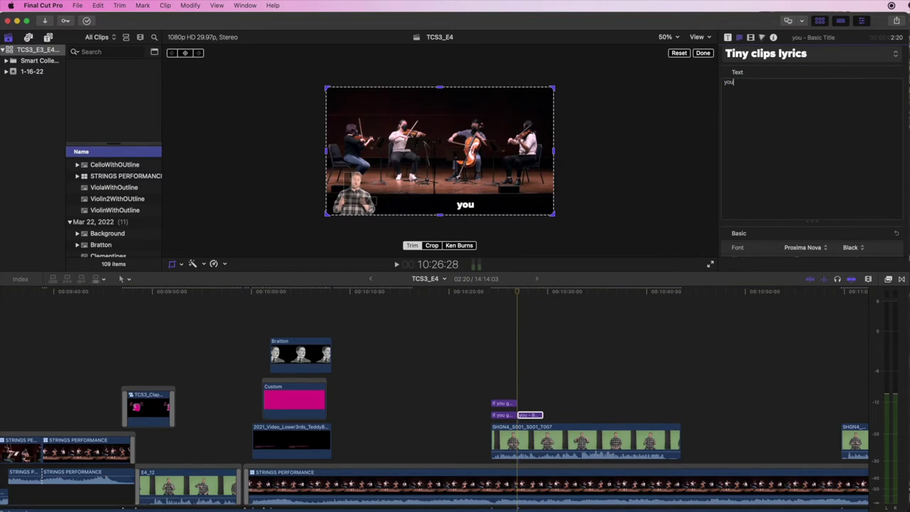
pyautogui.write("'re")
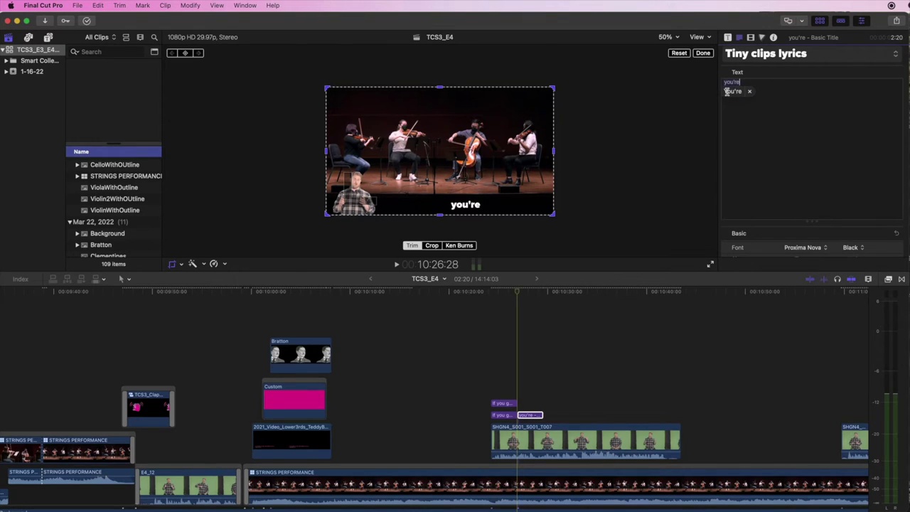
pyautogui.click(749, 91)
pyautogui.write('sure')
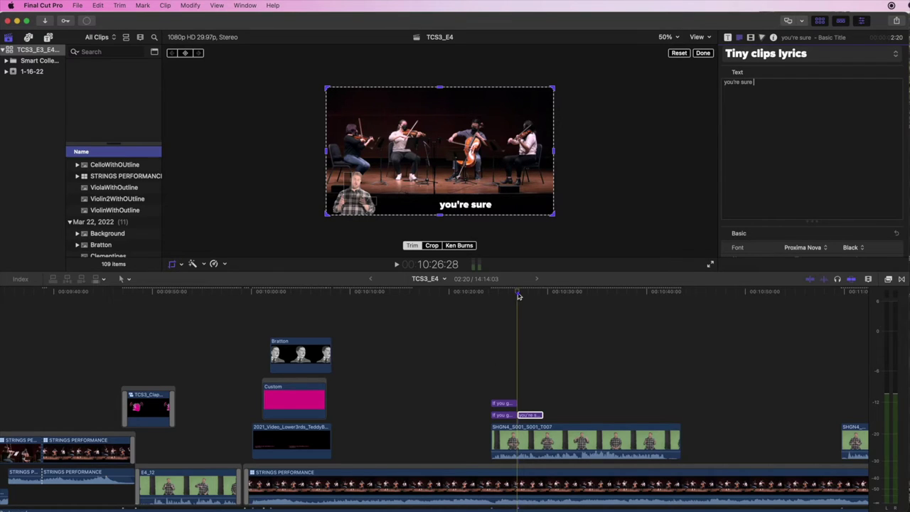
pyautogui.press('space')
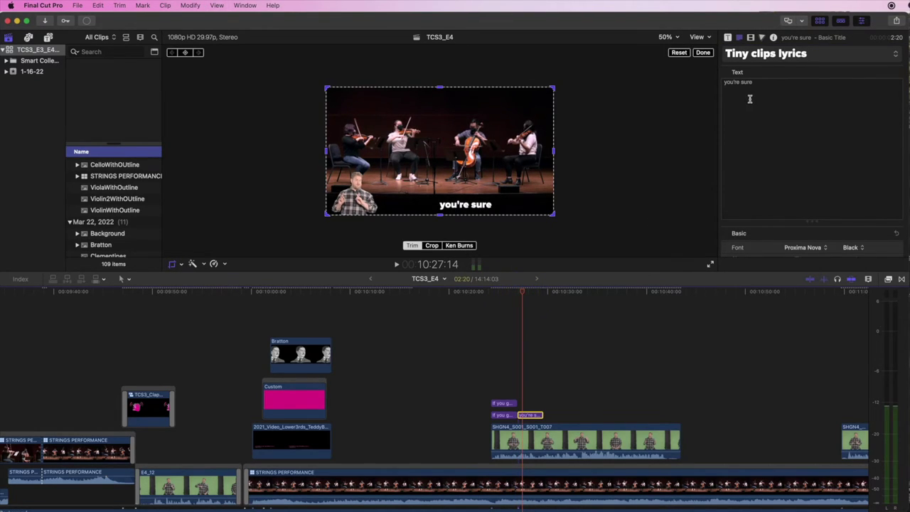
pyautogui.click(756, 87)
pyautogui.click(758, 82)
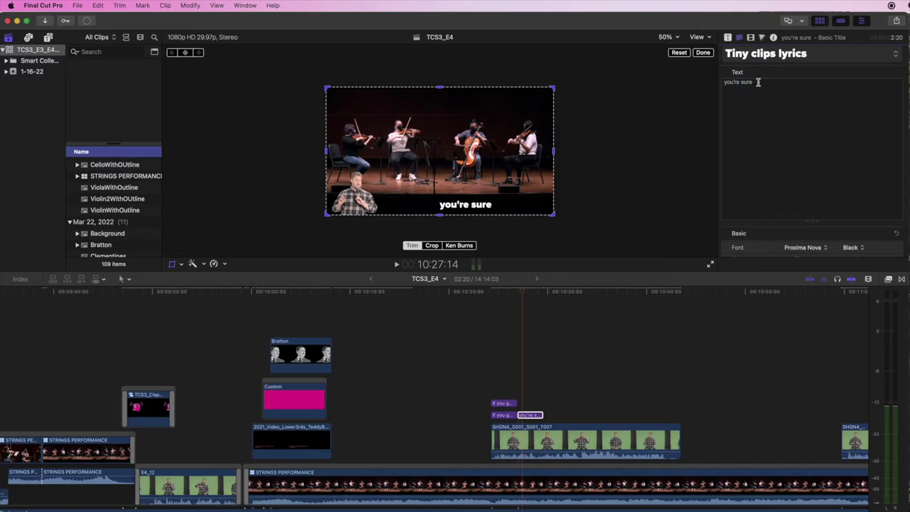
pyautogui.write('of a big')
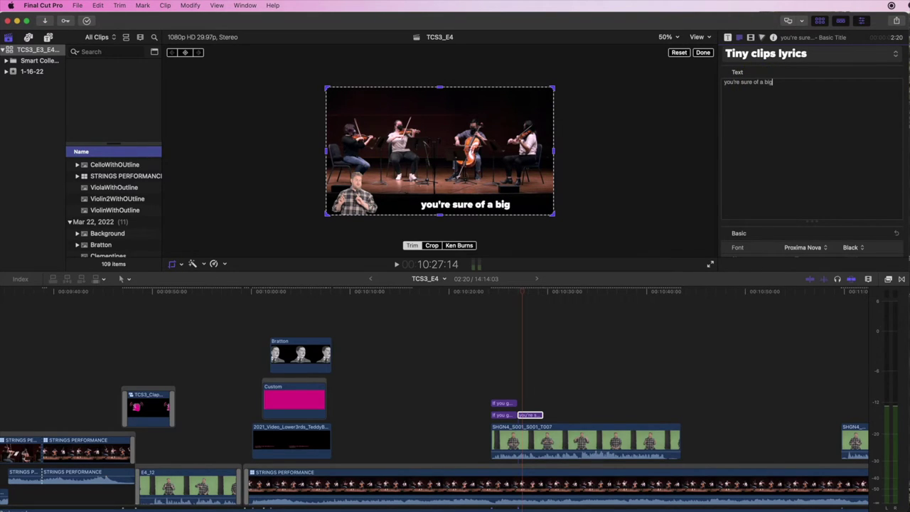
pyautogui.write(' surpr')
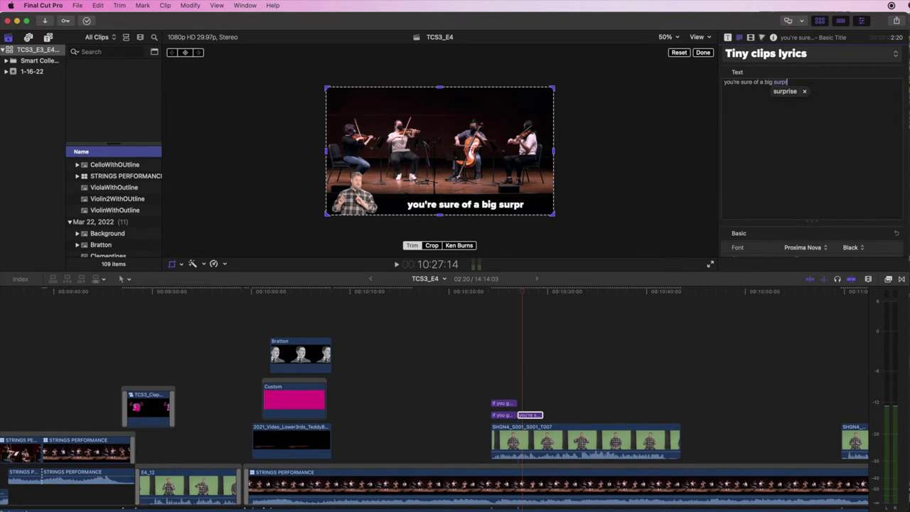
pyautogui.write('ise.')
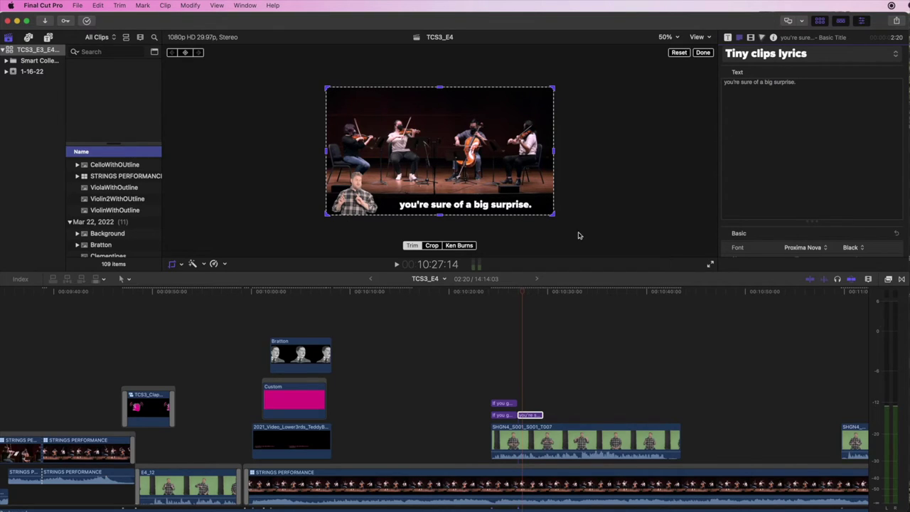
pyautogui.scroll(-1, 511, 308)
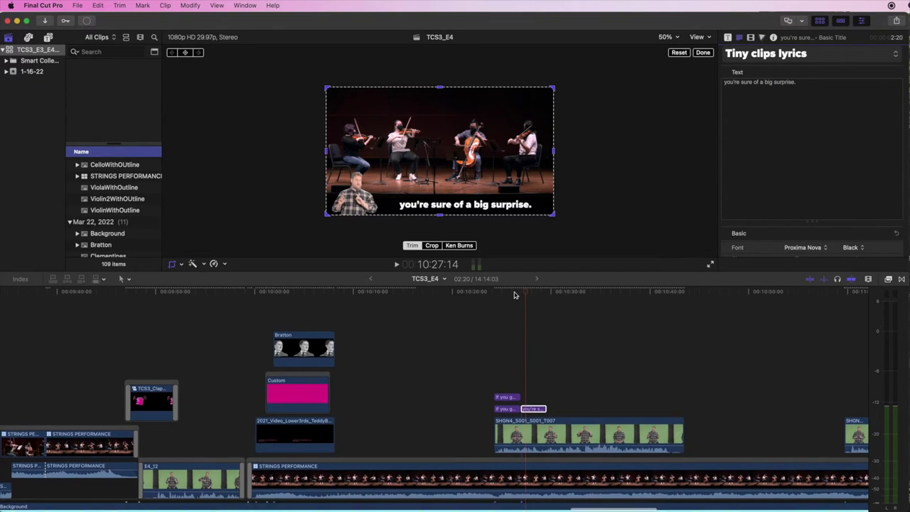
pyautogui.click(516, 294)
pyautogui.click(520, 292)
pyautogui.hotkey('shift', 'c')
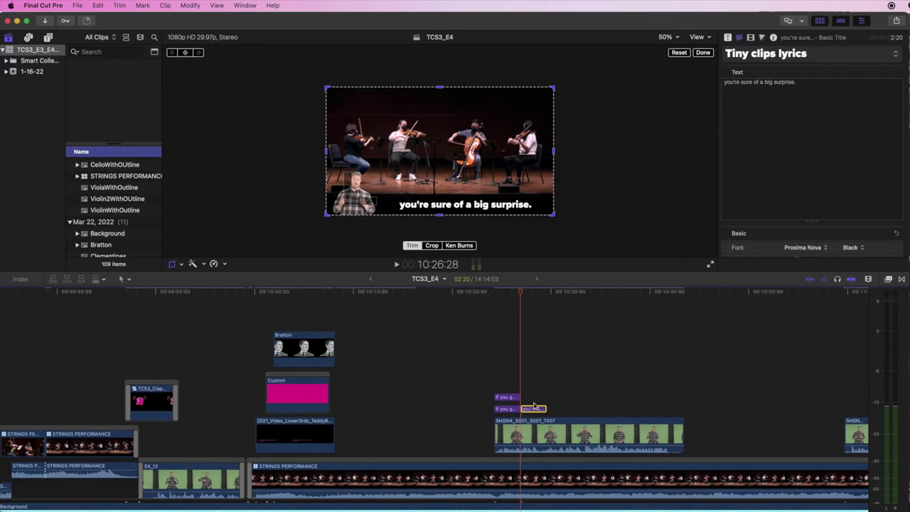
# Copy the second-line title, connect it on the lane above, and select that upper copy
pyautogui.click(515, 381)
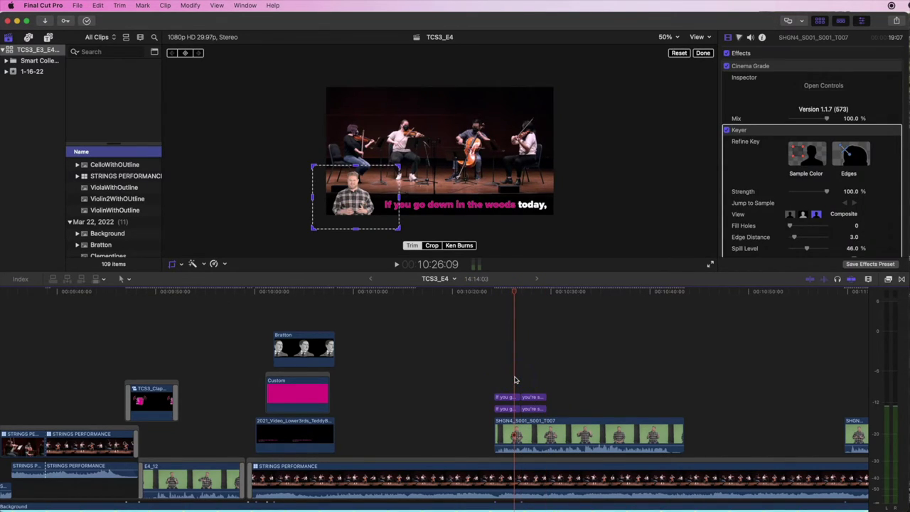
pyautogui.press('space')
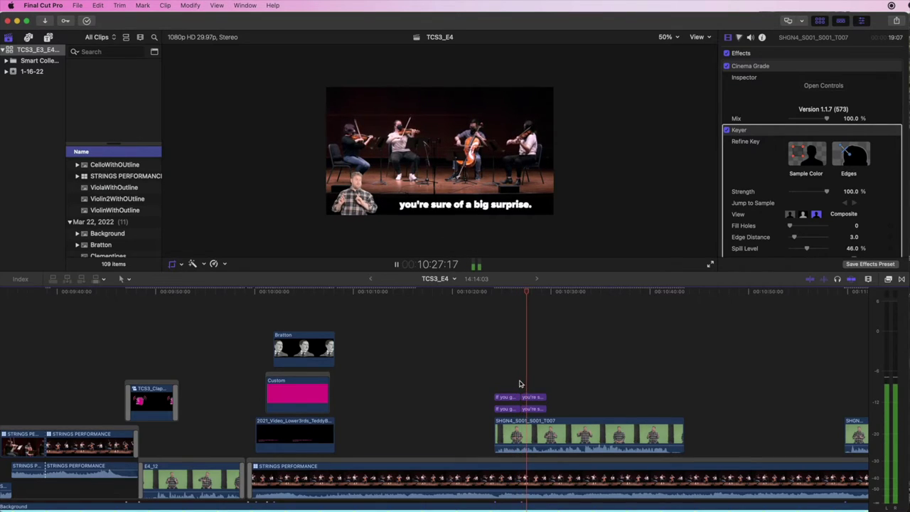
pyautogui.press('space')
pyautogui.hotkey('shift', 'c')
pyautogui.click(535, 397)
pyautogui.click(535, 411)
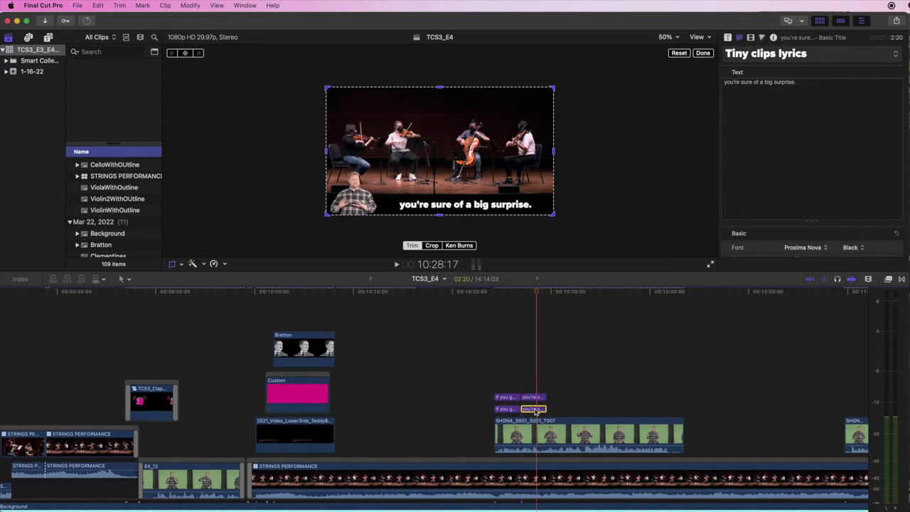
pyautogui.click(522, 292)
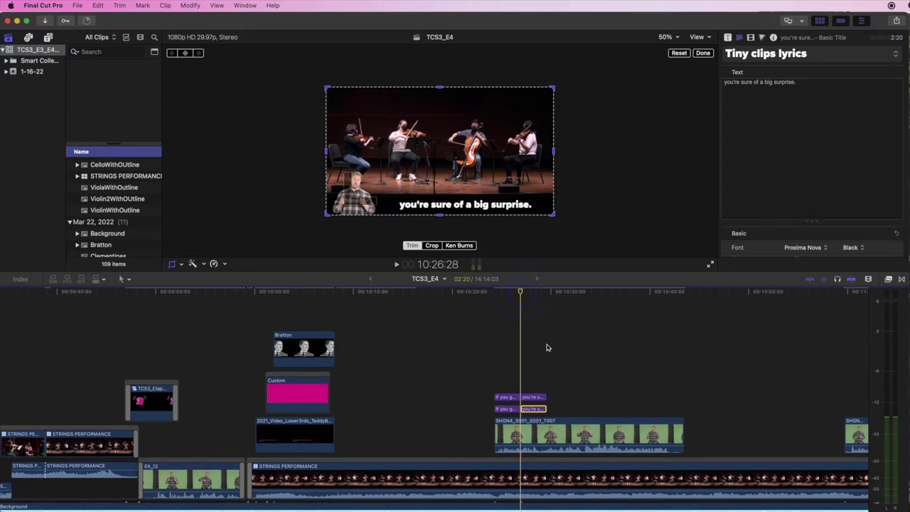
pyautogui.click(542, 399)
pyautogui.click(520, 292)
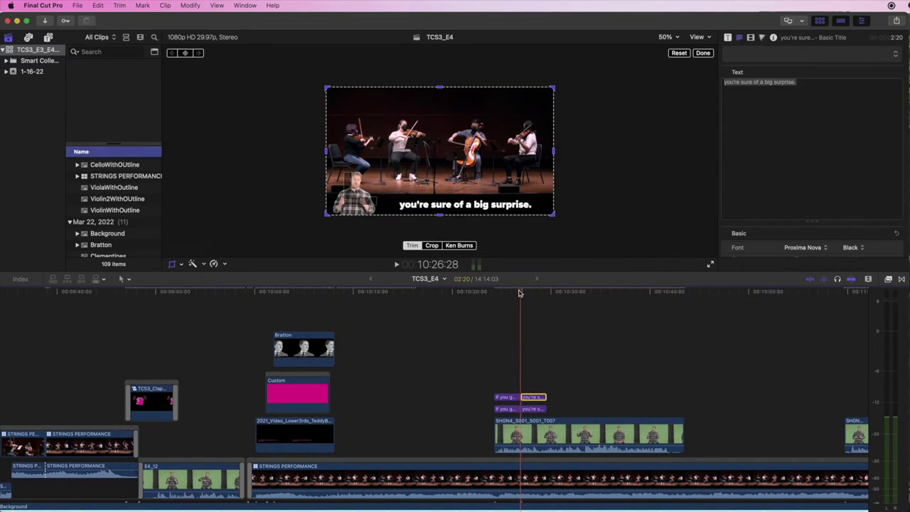
pyautogui.click(530, 398)
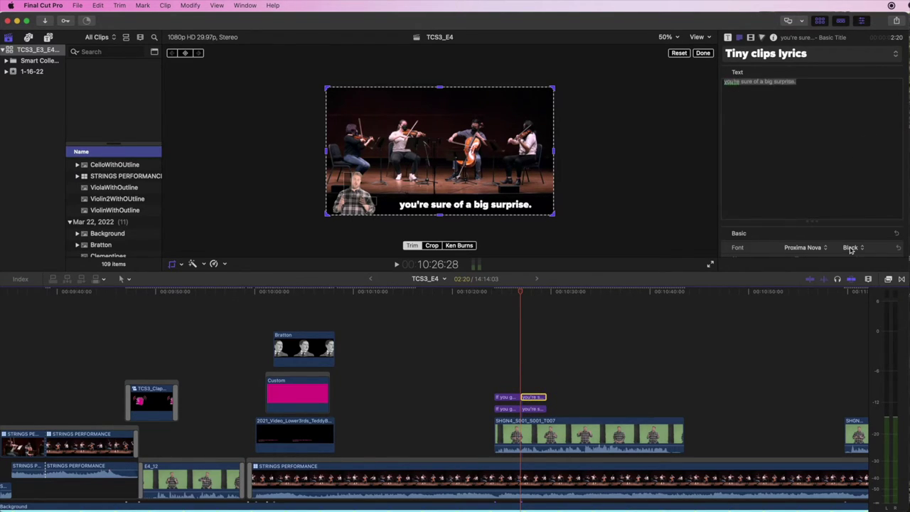
# Reveal the upper copy's Face settings and set its text color to magenta pink
pyautogui.scroll(-3, 854, 174)
pyautogui.scroll(-5, 836, 228)
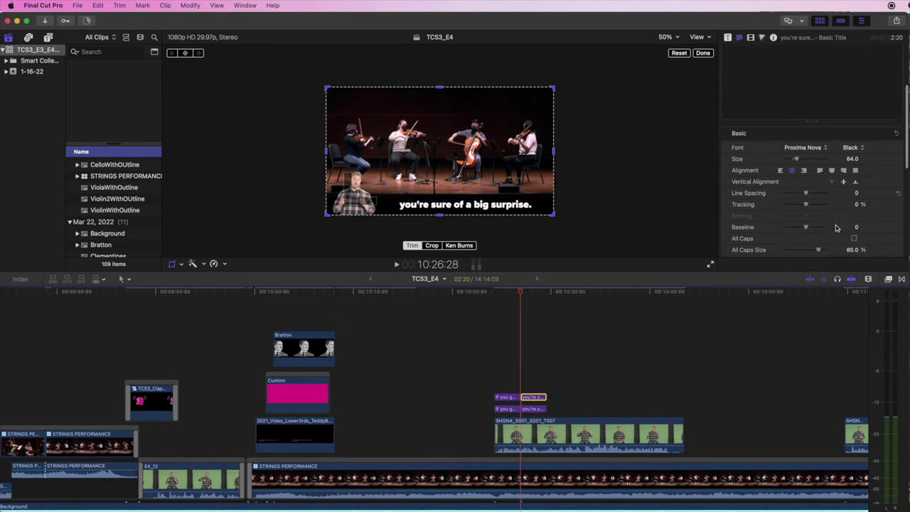
pyautogui.scroll(-3, 834, 226)
pyautogui.moveTo(884, 207)
pyautogui.click(885, 209)
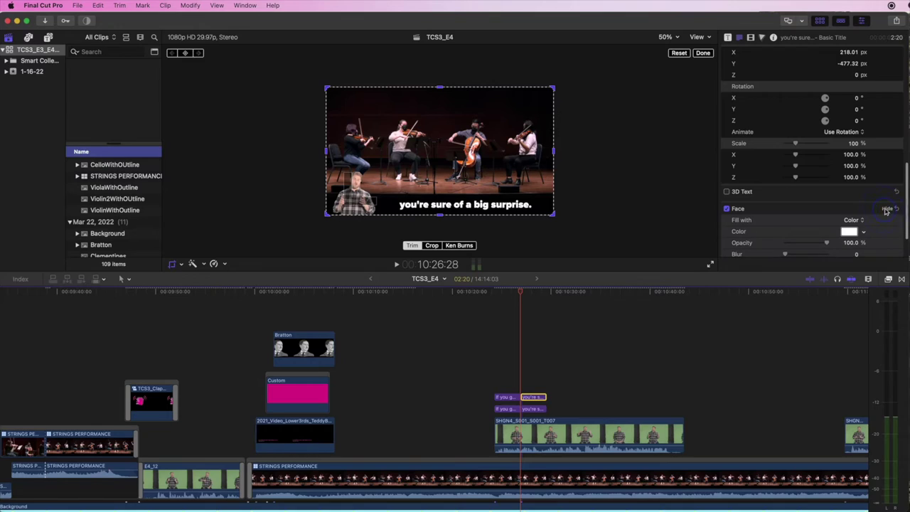
pyautogui.scroll(-1, 879, 206)
pyautogui.click(850, 193)
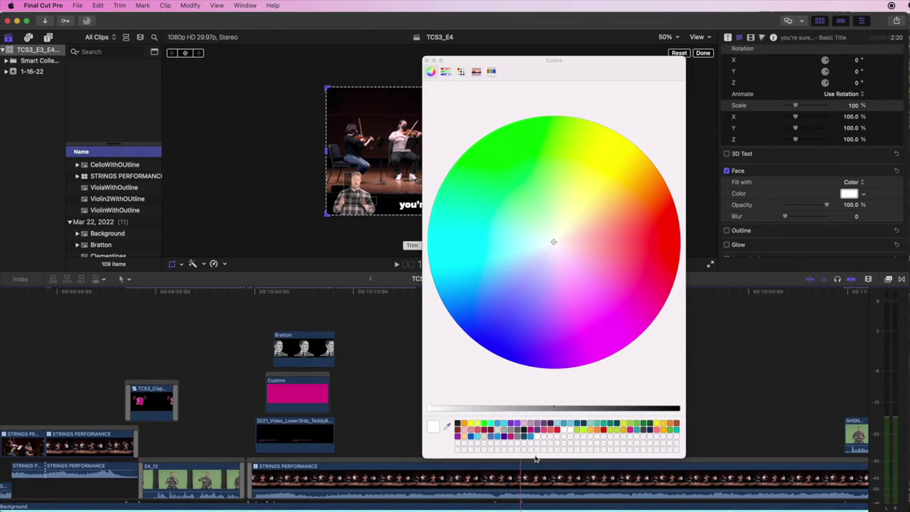
pyautogui.click(530, 434)
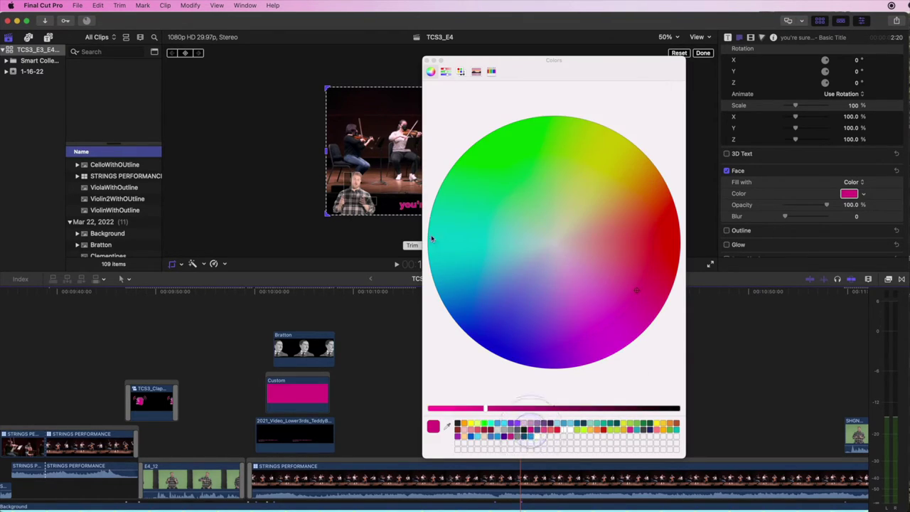
pyautogui.click(429, 62)
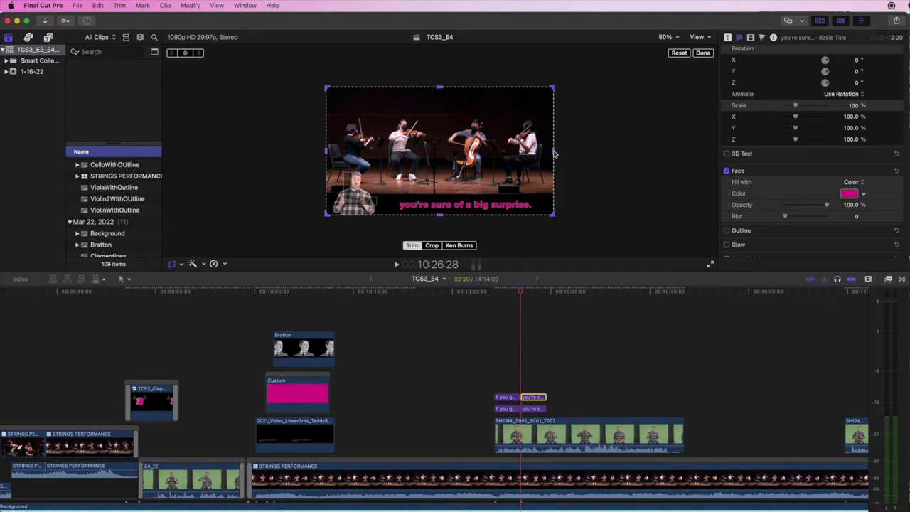
# Crop the pink line away from the right and add a starting crop keyframe at the lyric's start
pyautogui.moveTo(554, 153); pyautogui.dragTo(398, 174)
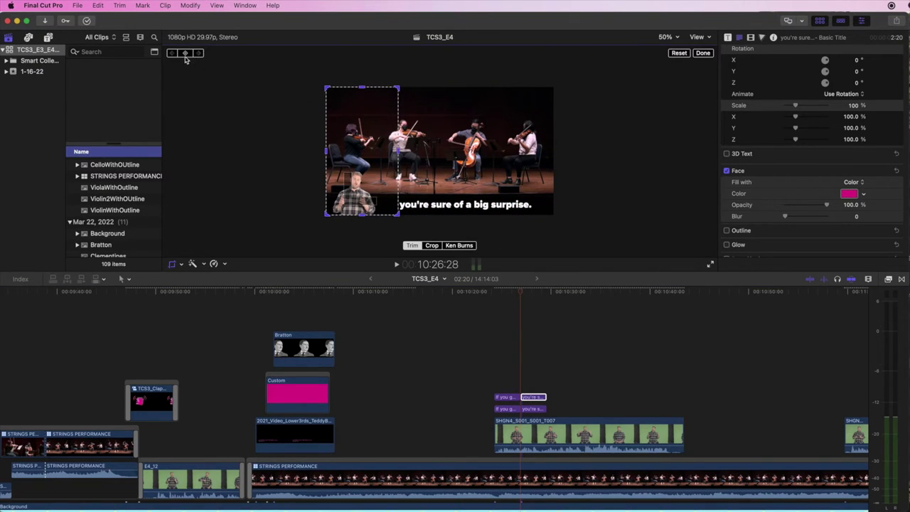
pyautogui.click(185, 55)
pyautogui.press('Right')
pyautogui.press('Right')
pyautogui.press('Right')
pyautogui.press('Right')
pyautogui.press('Right')
pyautogui.press('Right')
pyautogui.press('Right')
pyautogui.press('Right')
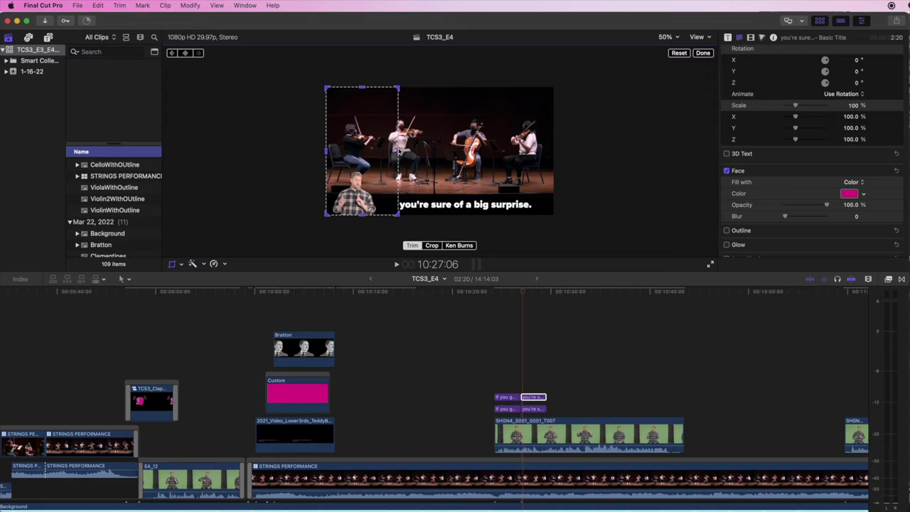
pyautogui.press('Right')
pyautogui.press('Right')
pyautogui.press('Right')
pyautogui.press('Right')
pyautogui.press('Right')
pyautogui.press('Right')
pyautogui.press('Right')
pyautogui.press('Right')
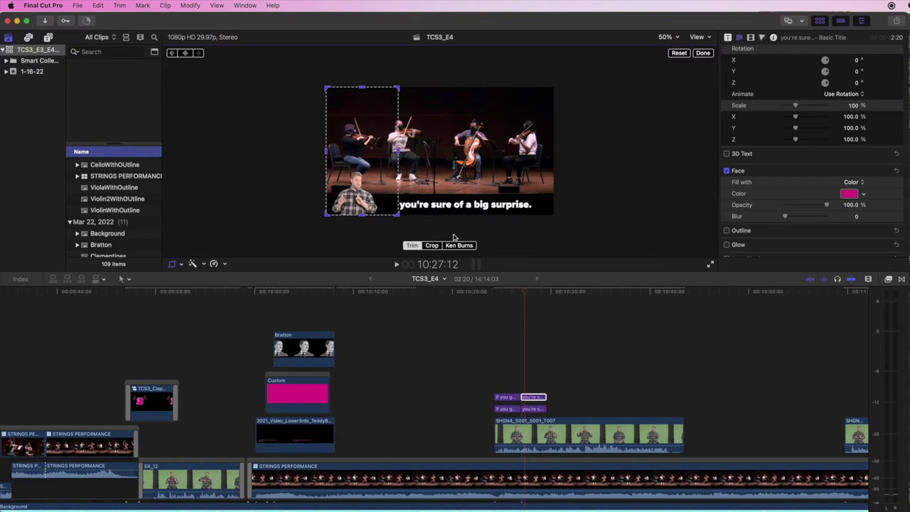
pyautogui.press('Left')
pyautogui.press('Left')
pyautogui.press('Left')
pyautogui.press('Left')
pyautogui.press('Left')
pyautogui.press('Left')
pyautogui.press('Left')
pyautogui.press('Left')
pyautogui.press('Left')
pyautogui.press('Left')
pyautogui.press('Left')
pyautogui.press('Left')
pyautogui.press('Left')
pyautogui.press('Left')
pyautogui.press('Left')
pyautogui.press('Right')
pyautogui.press('Right')
pyautogui.press('Right')
pyautogui.press('Right')
pyautogui.press('Right')
pyautogui.press('Right')
pyautogui.press('Right')
pyautogui.press('Left')
pyautogui.press('Left')
pyautogui.press('Left')
pyautogui.press('Left')
pyautogui.press('Left')
pyautogui.press('Left')
pyautogui.press('Left')
pyautogui.press('Left')
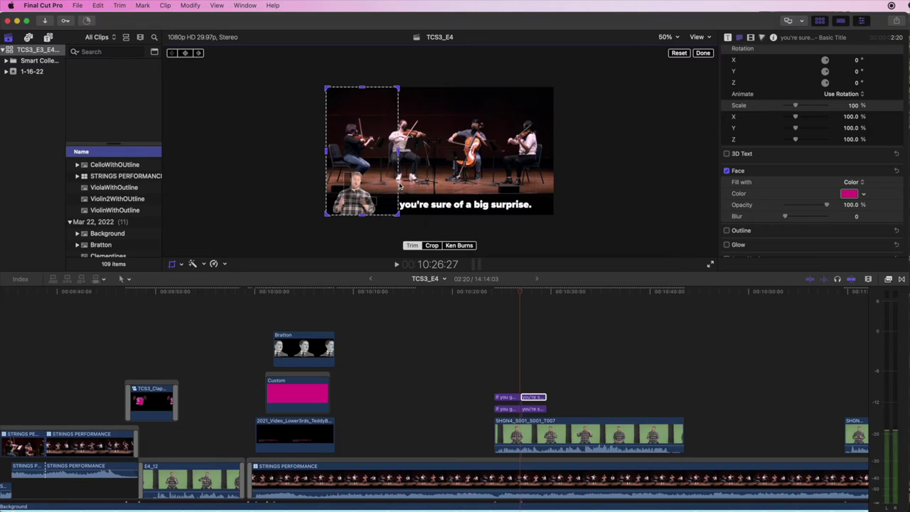
pyautogui.press('Left')
pyautogui.press('Left')
pyautogui.press('Left')
pyautogui.press('Left')
pyautogui.press('Left')
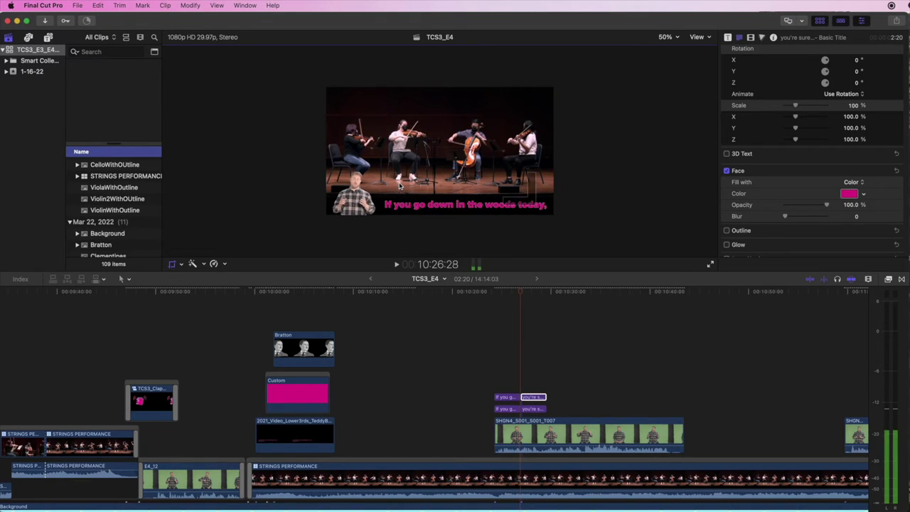
pyautogui.press('Right')
pyautogui.press('Right')
pyautogui.press('Right')
pyautogui.press('Right')
pyautogui.press('Right')
pyautogui.press('Right')
pyautogui.press('Right')
pyautogui.press('Right')
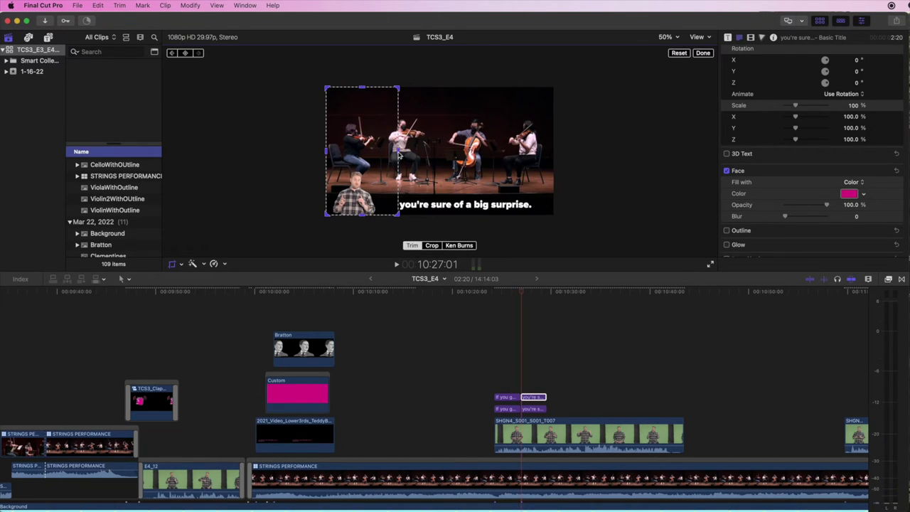
# Keyframe the crop's right edge to reveal "you're", "sure of", "a", "big" and "surprise" in pink as each is sung
pyautogui.moveTo(398, 155); pyautogui.dragTo(430, 154)
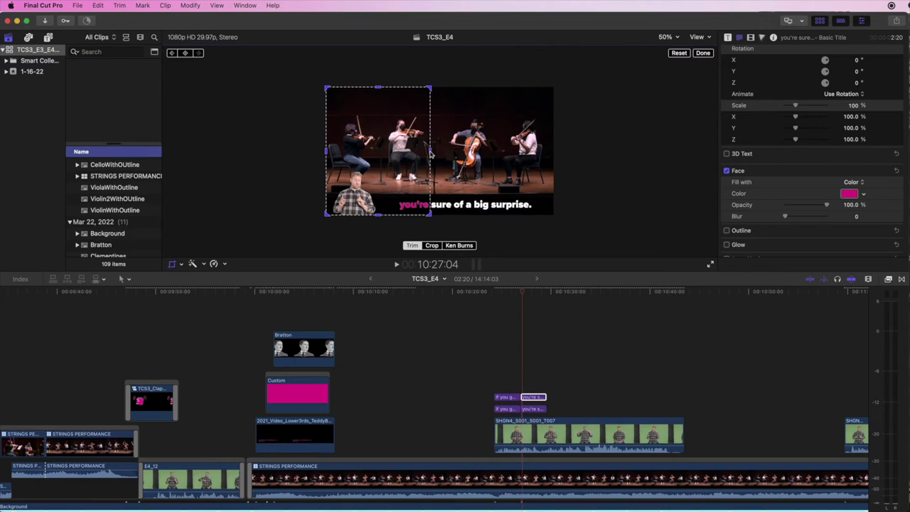
pyautogui.press('space')
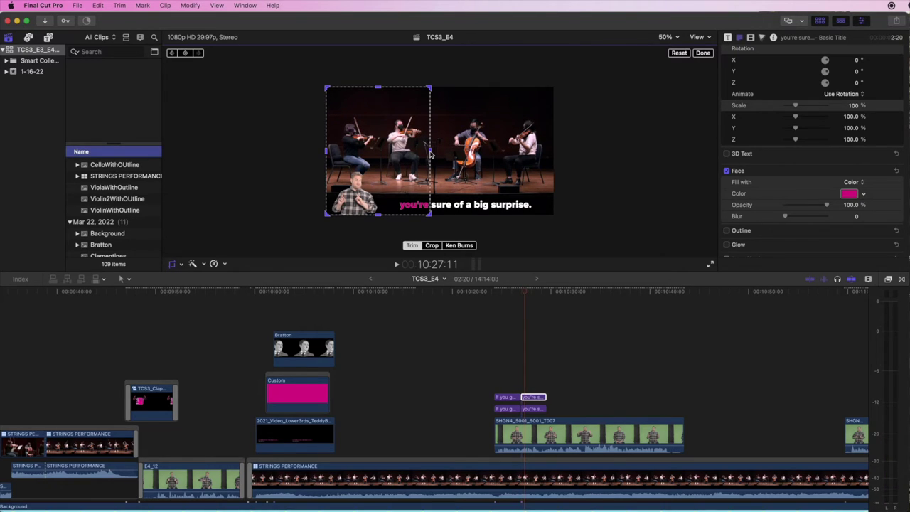
pyautogui.moveTo(431, 152); pyautogui.dragTo(465, 152)
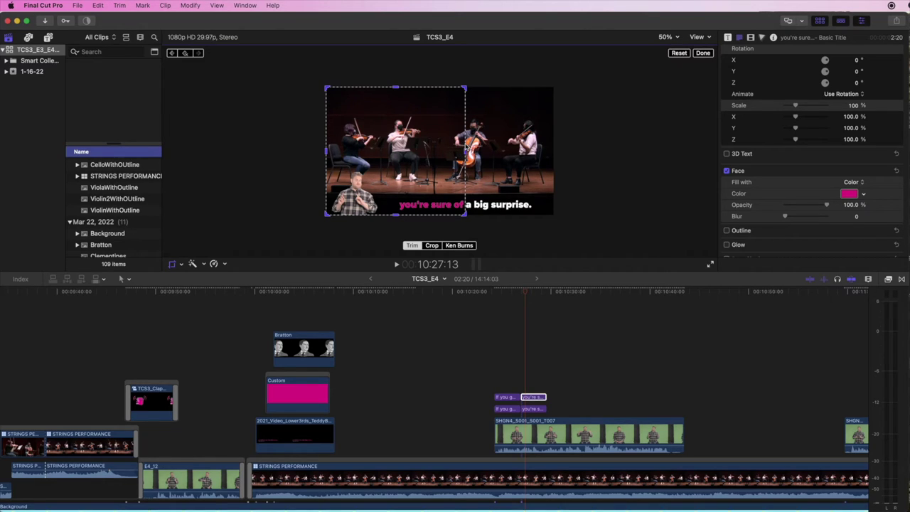
pyautogui.press('Right')
pyautogui.moveTo(466, 151); pyautogui.dragTo(475, 151)
pyautogui.press('Right')
pyautogui.press('Right')
pyautogui.press('Right')
pyautogui.press('Right')
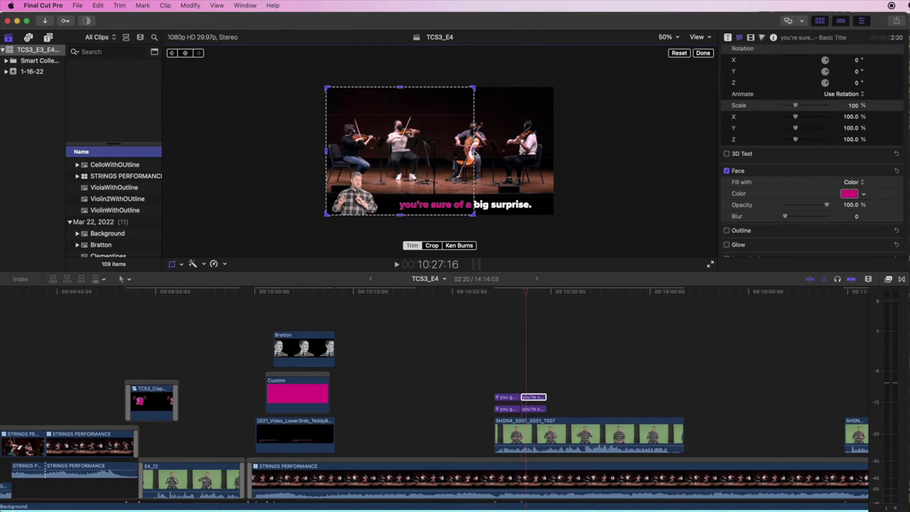
pyautogui.press('Right')
pyautogui.press('Right')
pyautogui.press('Right')
pyautogui.press('Right')
pyautogui.press('Right')
pyautogui.press('Right')
pyautogui.press('Right')
pyautogui.press('Right')
pyautogui.press('Right')
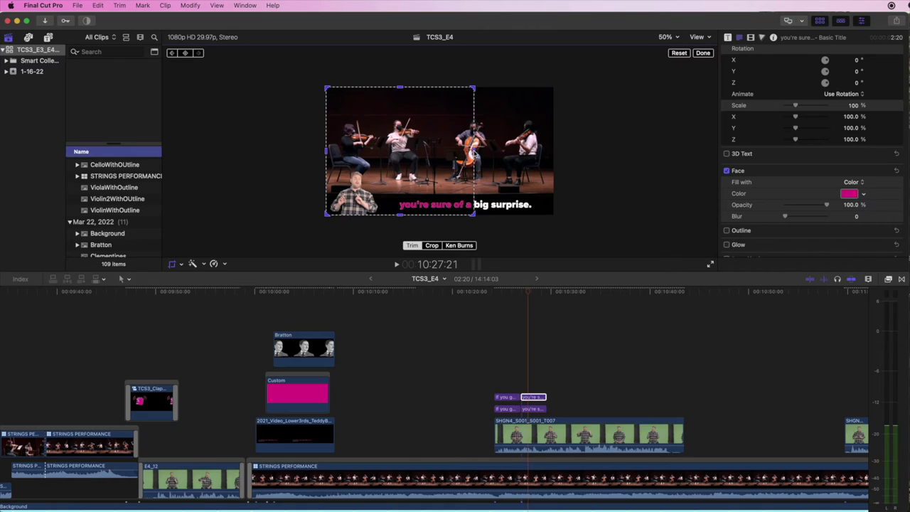
pyautogui.moveTo(474, 151); pyautogui.dragTo(489, 153)
pyautogui.press('Right')
pyautogui.press('Right')
pyautogui.press('Right')
pyautogui.press('Right')
pyautogui.press('Right')
pyautogui.press('Right')
pyautogui.press('Right')
pyautogui.press('Right')
pyautogui.press('Right')
pyautogui.press('Right')
pyautogui.press('Right')
pyautogui.press('Right')
pyautogui.press('Right')
pyautogui.press('Right')
pyautogui.press('Right')
pyautogui.press('Right')
pyautogui.press('Right')
pyautogui.press('Right')
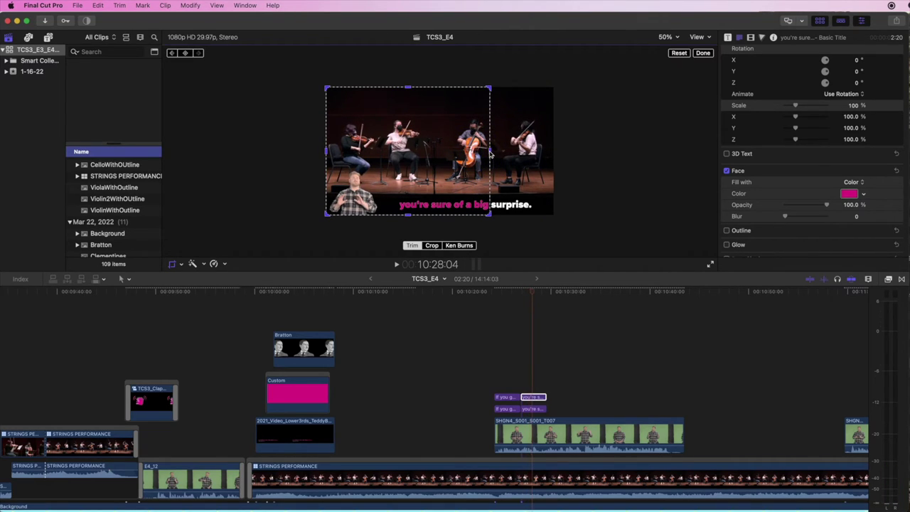
pyautogui.press('Right')
pyautogui.press('Right')
pyautogui.press('Right')
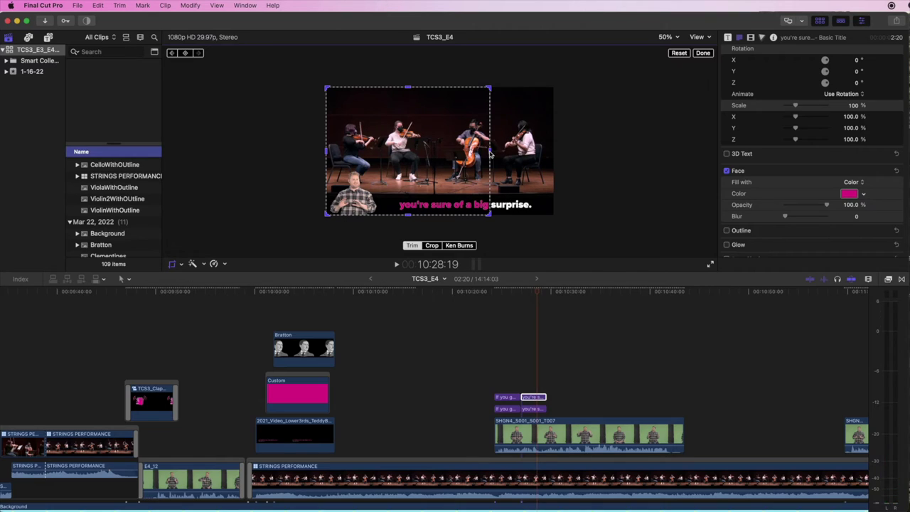
pyautogui.press('Right')
pyautogui.press('Right')
pyautogui.press('Right')
pyautogui.press('Right')
pyautogui.press('Right')
pyautogui.press('Right')
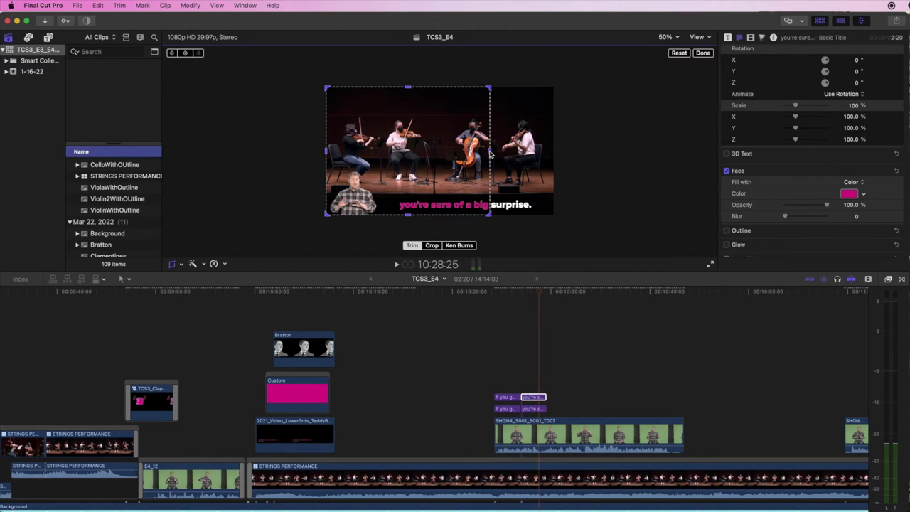
pyautogui.moveTo(490, 153); pyautogui.dragTo(533, 160)
pyautogui.click(525, 364)
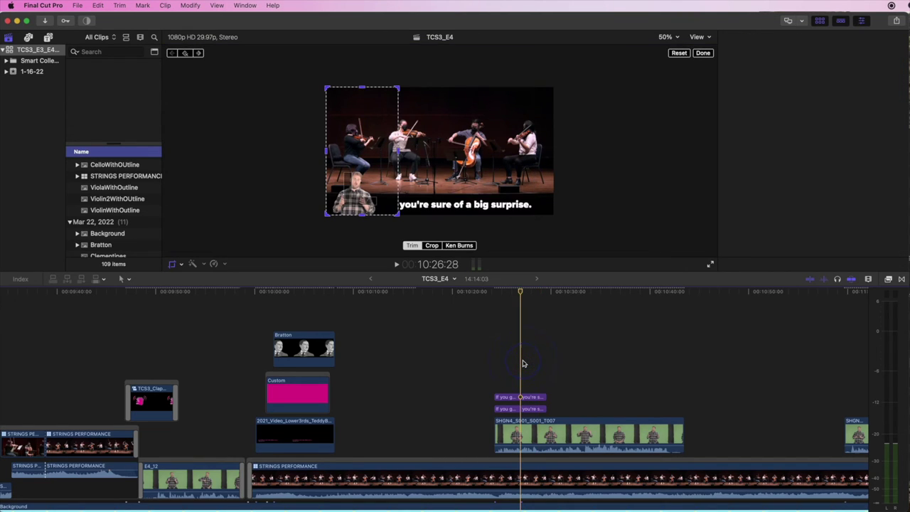
pyautogui.press('space')
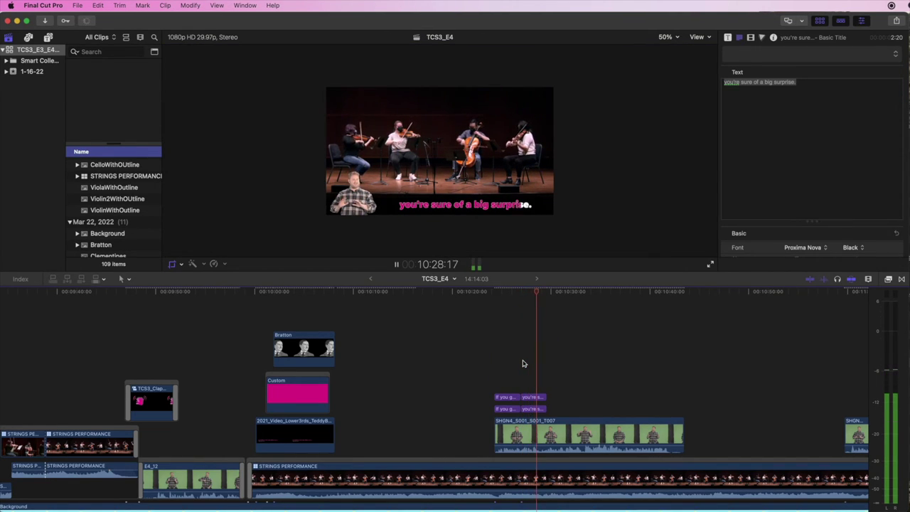
pyautogui.click(523, 364)
pyautogui.hotkey('shift', 'c')
pyautogui.press('space')
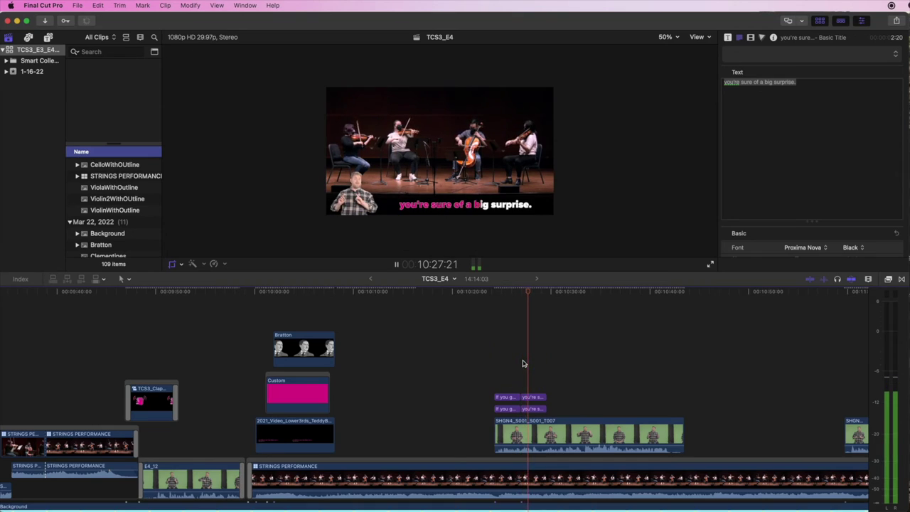
pyautogui.hotkey('shift', 'c')
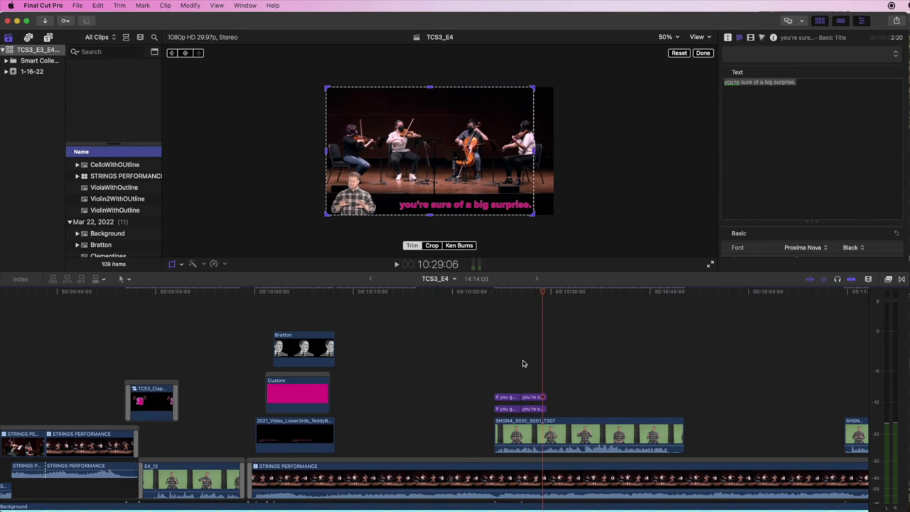
pyautogui.click(491, 364)
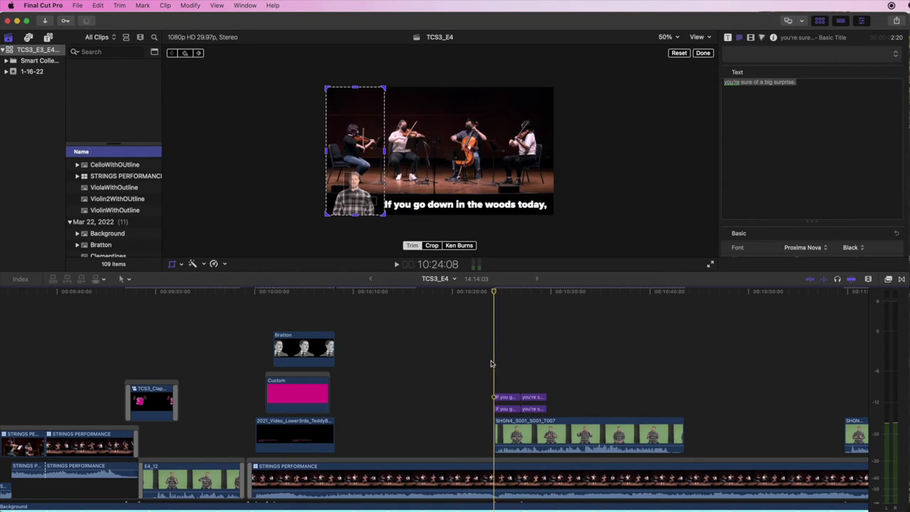
pyautogui.press('space')
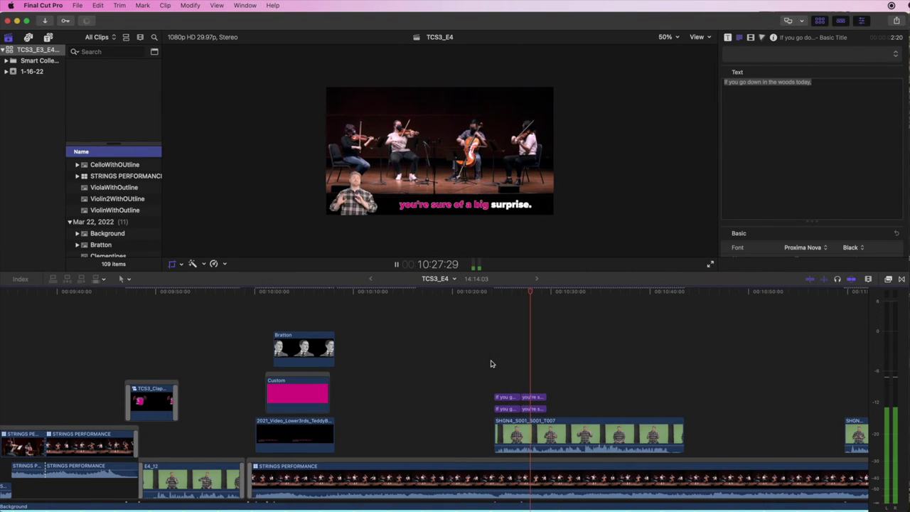
pyautogui.press('space')
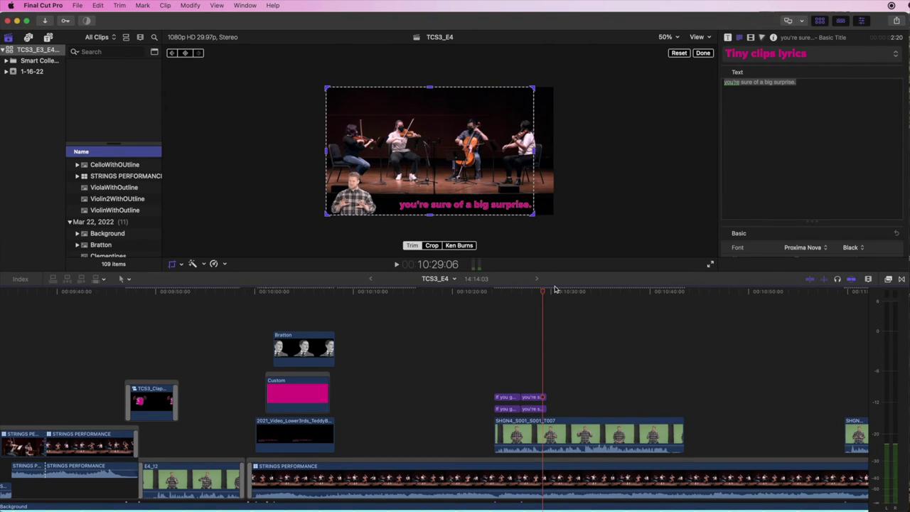
# Widen the last crop keyframe so the whole word "surprise." turns pink
pyautogui.press('Left')
pyautogui.press('Left')
pyautogui.press('Left')
pyautogui.press('Left')
pyautogui.press('Left')
pyautogui.press('Left')
pyautogui.press('Left')
pyautogui.press('Left')
pyautogui.press('Left')
pyautogui.press('Left')
pyautogui.press('Left')
pyautogui.press('Left')
pyautogui.press('Left')
pyautogui.press('Left')
pyautogui.press('Left')
pyautogui.press('Left')
pyautogui.press('Left')
pyautogui.press('Left')
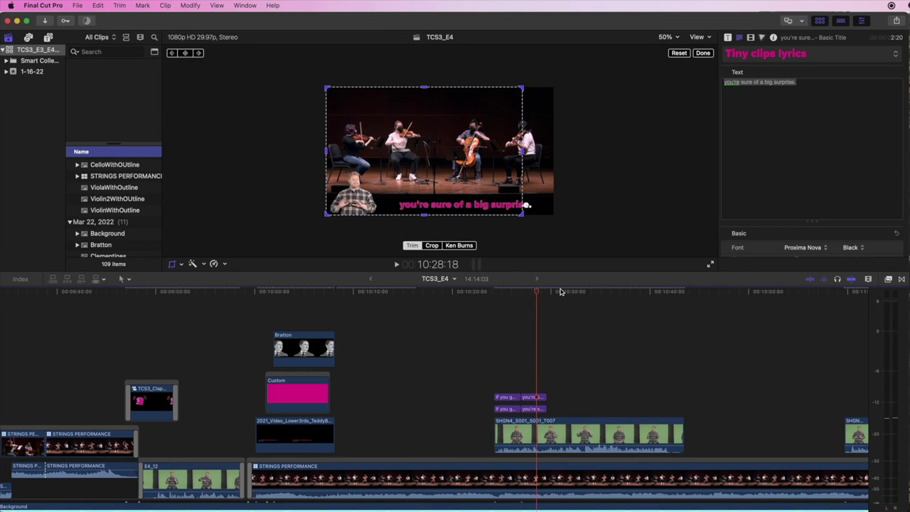
pyautogui.press('Left')
pyautogui.press('Left')
pyautogui.press('Left')
pyautogui.press('Left')
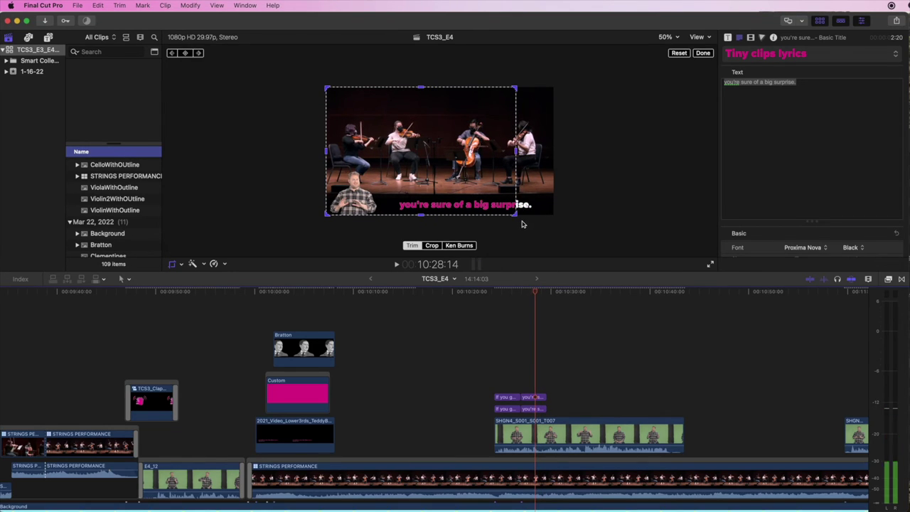
pyautogui.press('Right')
pyautogui.press('Right')
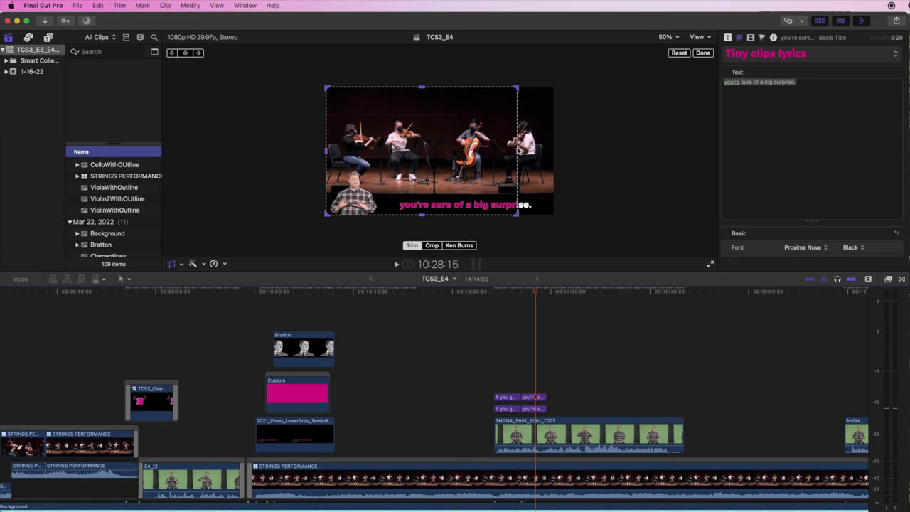
pyautogui.press('Right')
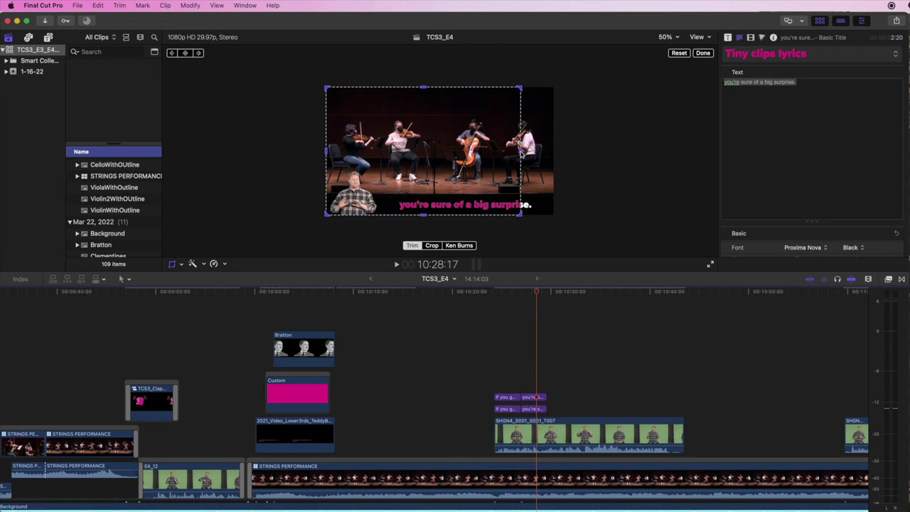
pyautogui.moveTo(521, 151); pyautogui.dragTo(535, 151)
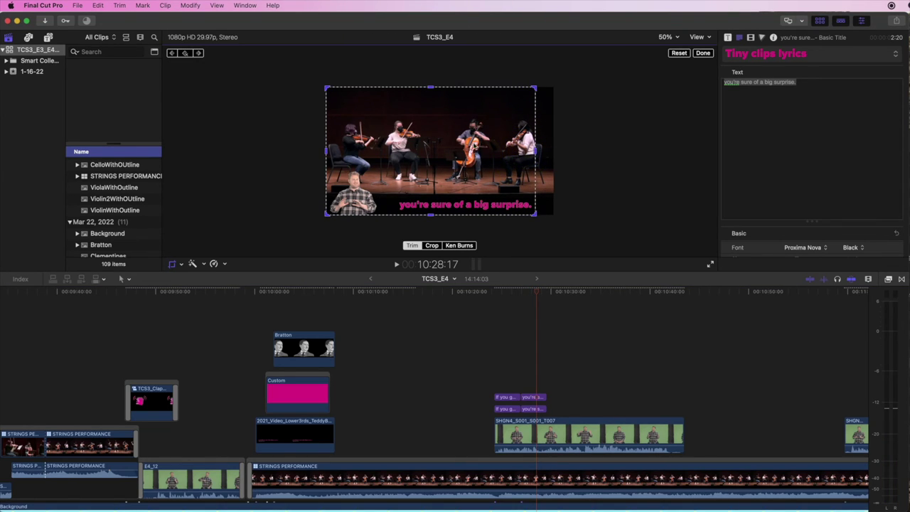
pyautogui.click(199, 53)
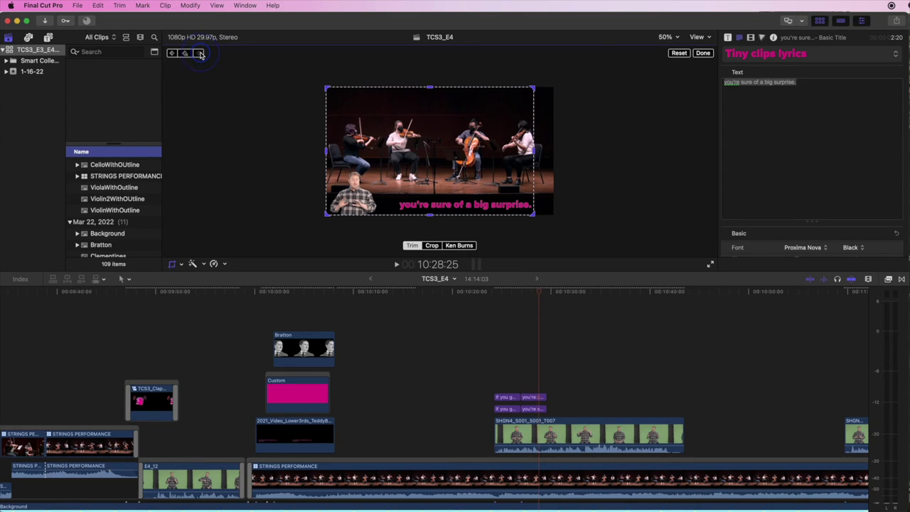
pyautogui.click(524, 293)
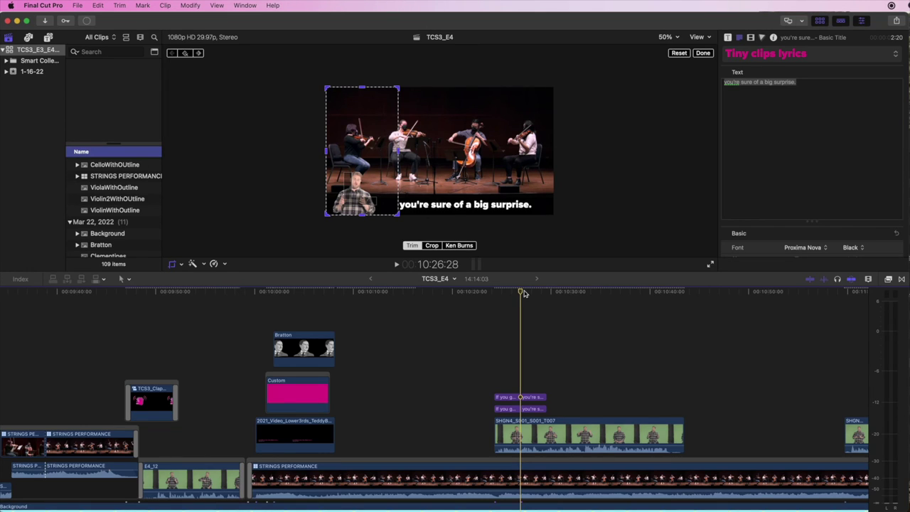
pyautogui.press('space')
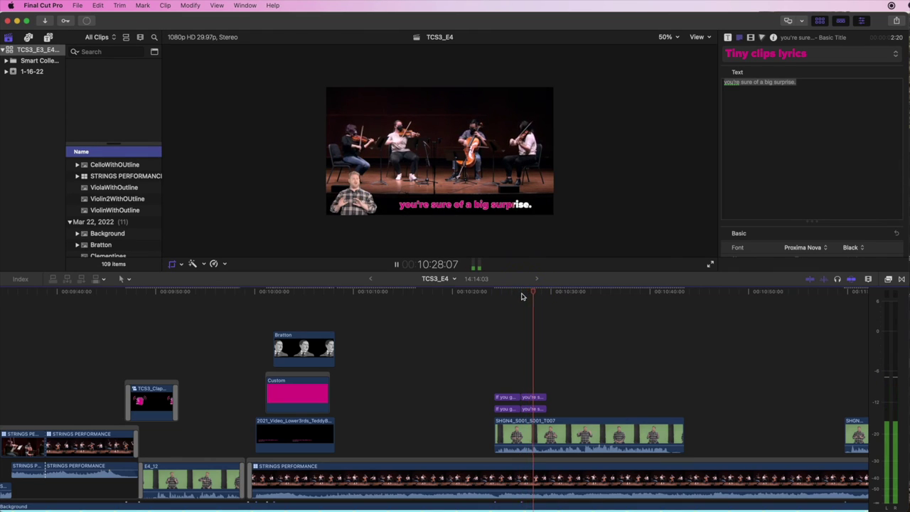
pyautogui.press('space')
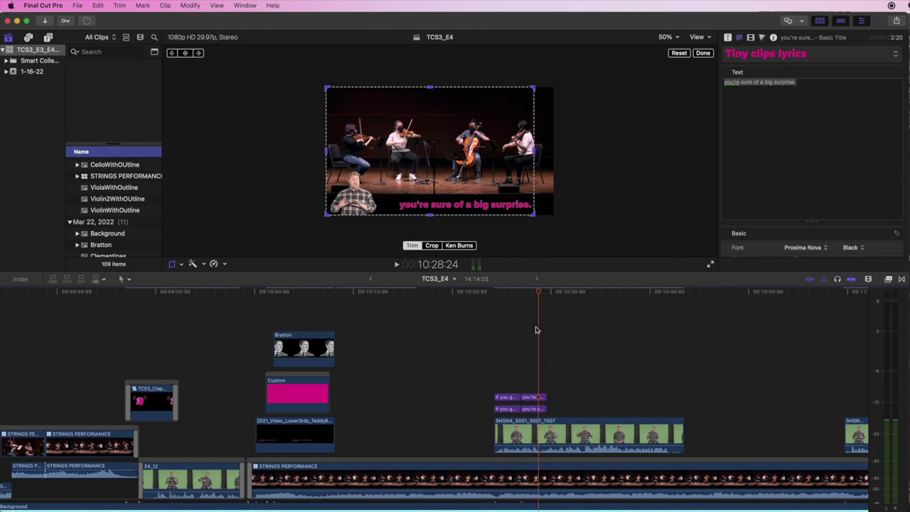